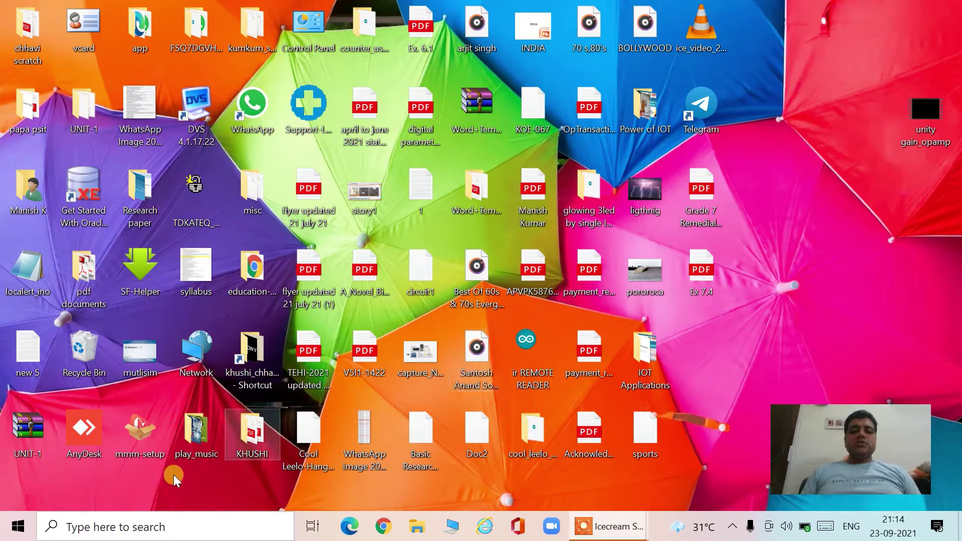
- Find Multisim 11.0 through the Windows search and launch it
click(154, 529)
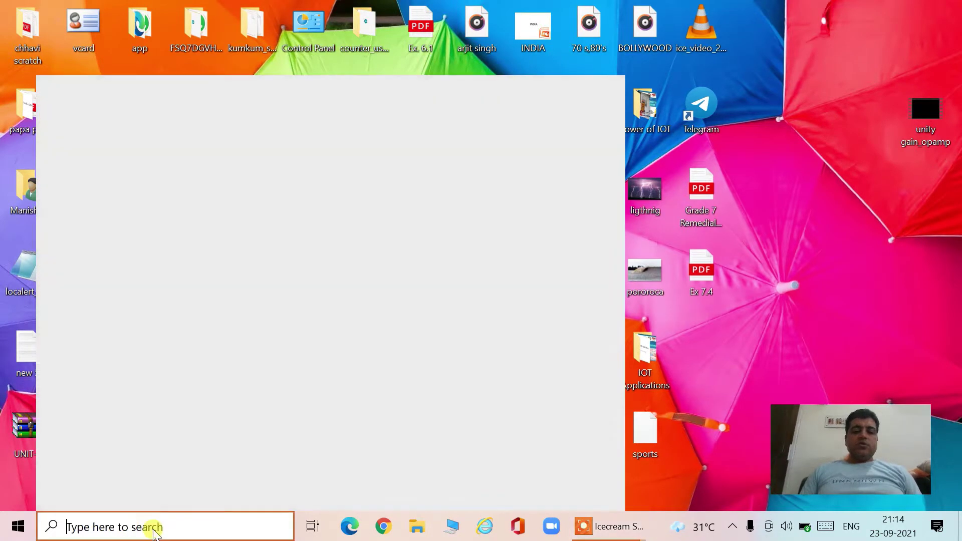
text(multi)
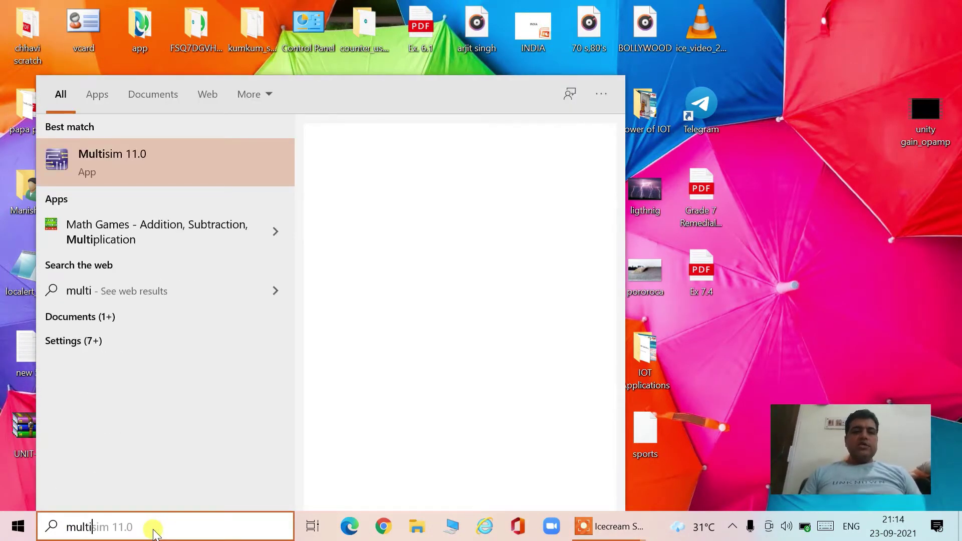
click(164, 155)
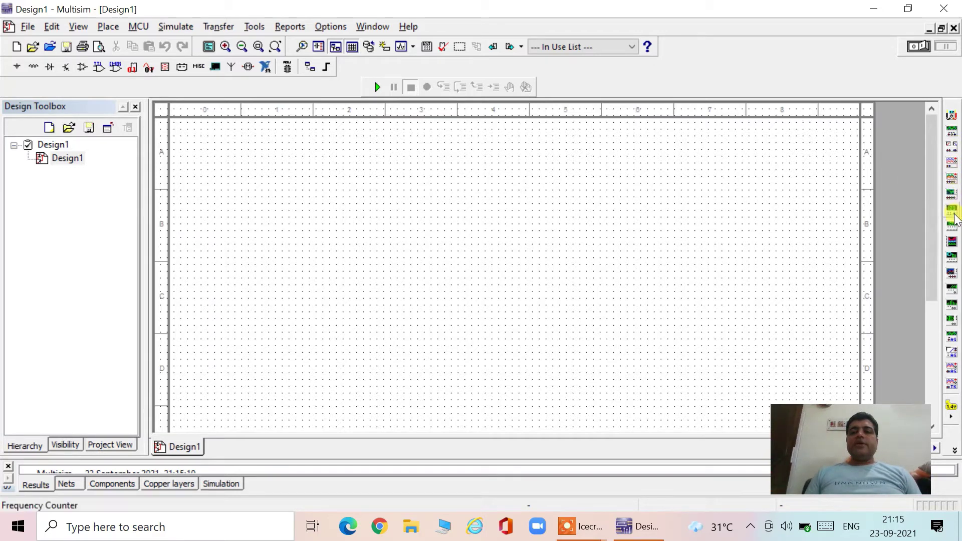
- Place an OPAMP_3T_VIRTUAL from the ANALOG_VIRTUAL family in the upper middle of the schematic
click(78, 67)
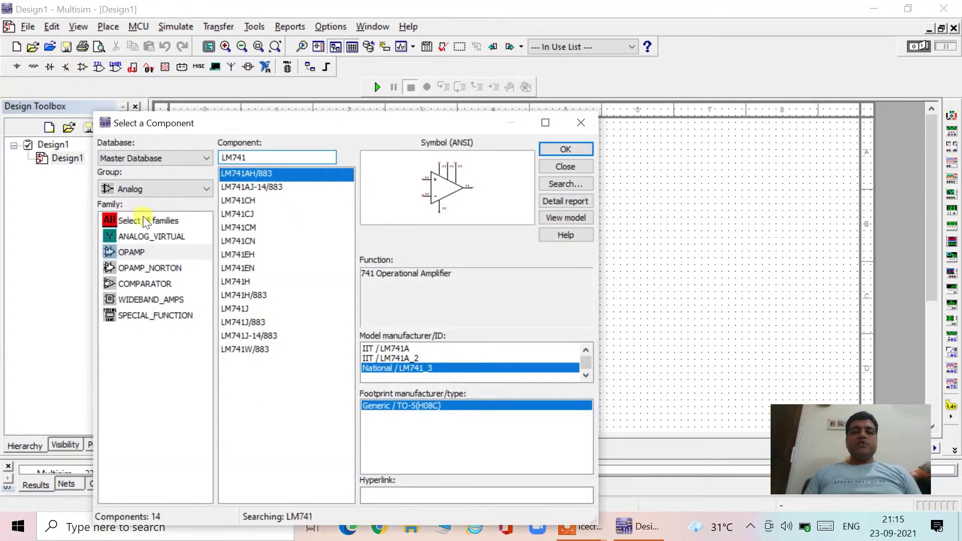
click(146, 235)
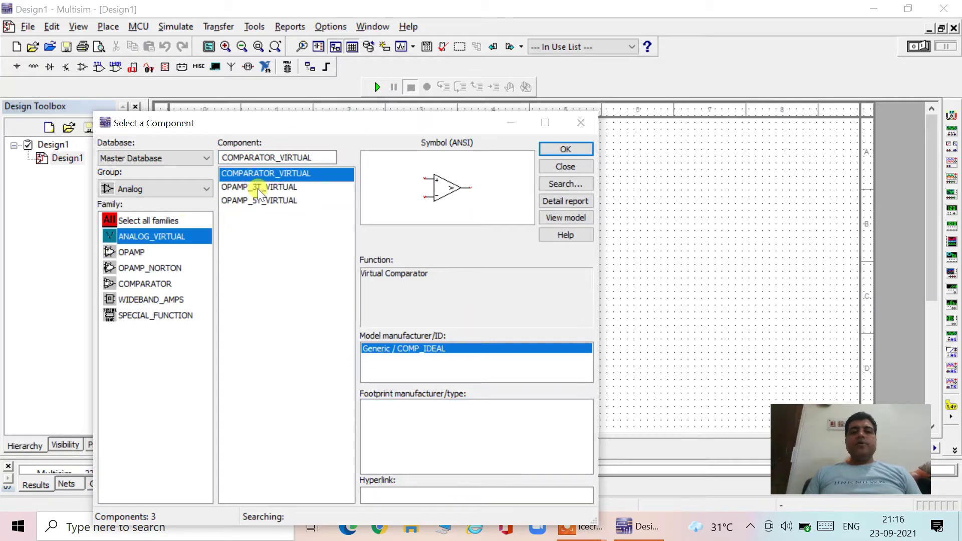
click(258, 188)
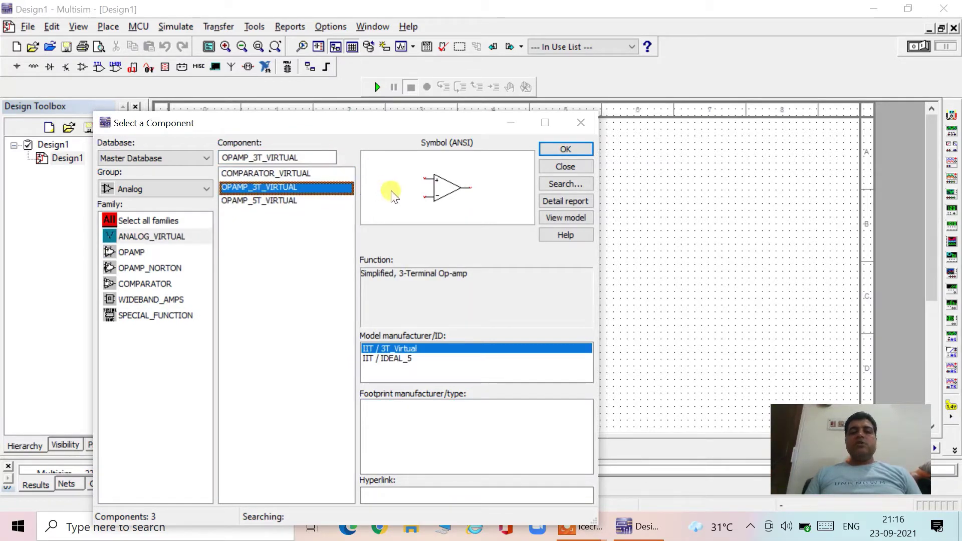
click(280, 199)
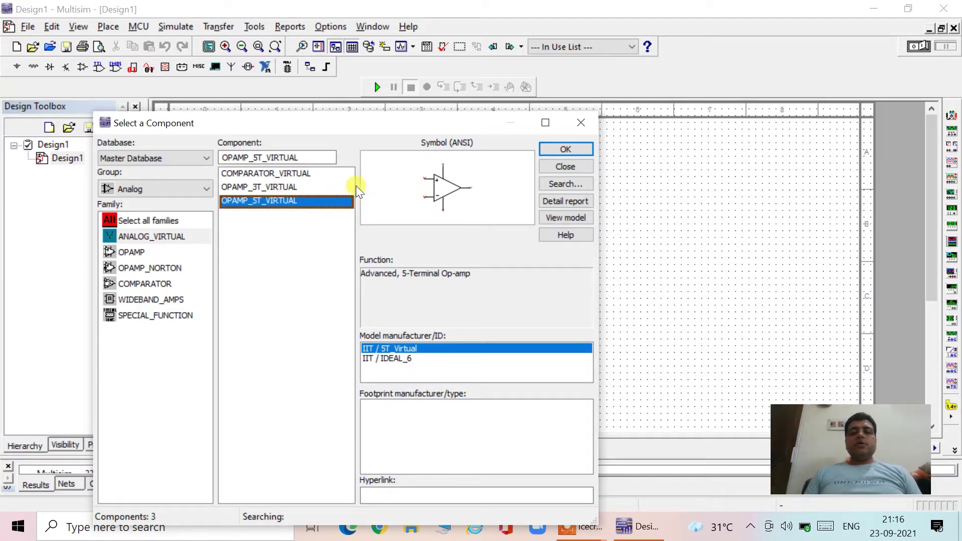
click(278, 187)
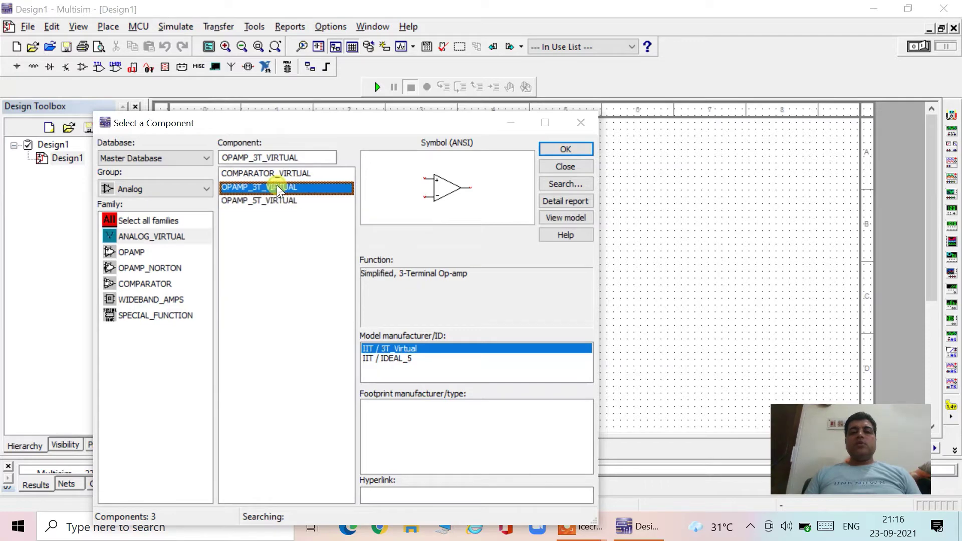
click(552, 148)
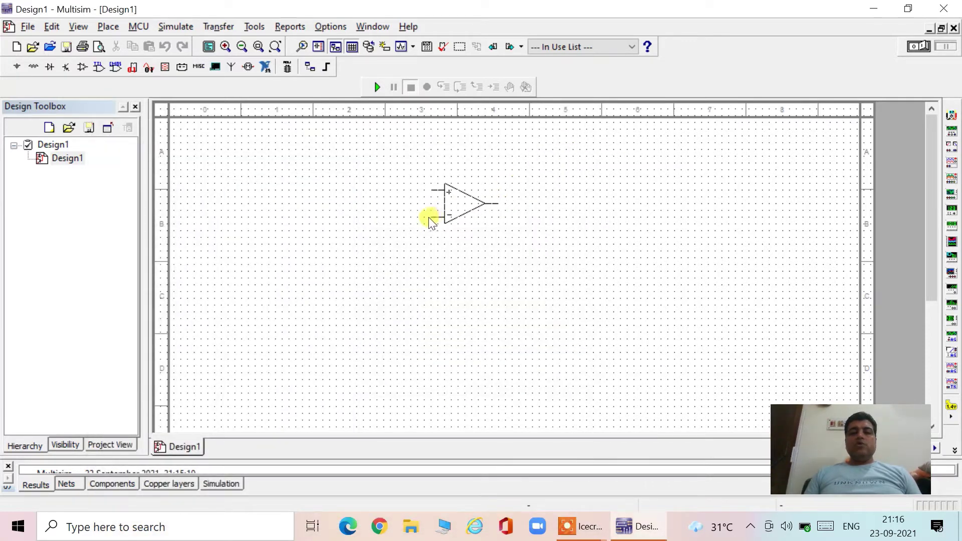
click(429, 221)
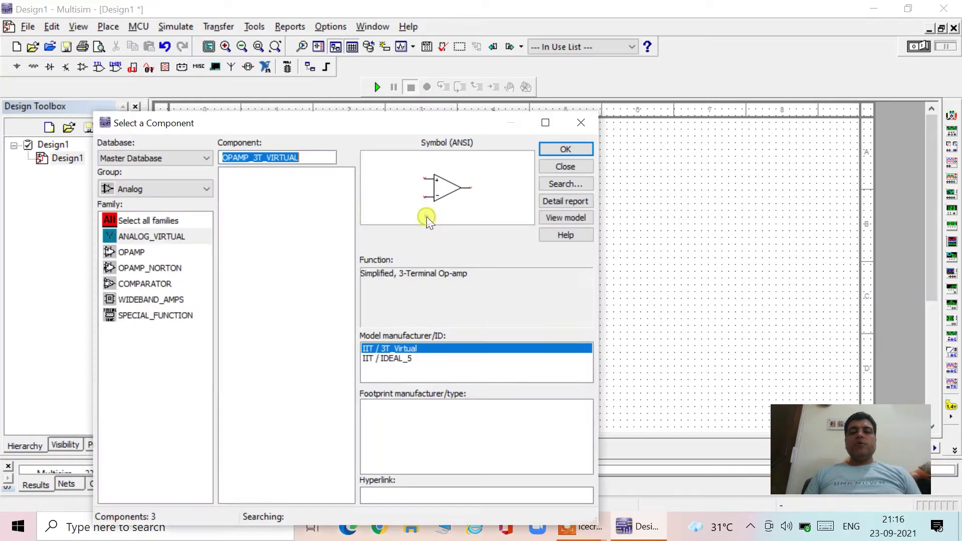
- Place a DC_POWER source from the POWER_SOURCES family to the lower left of the op-amp
click(188, 192)
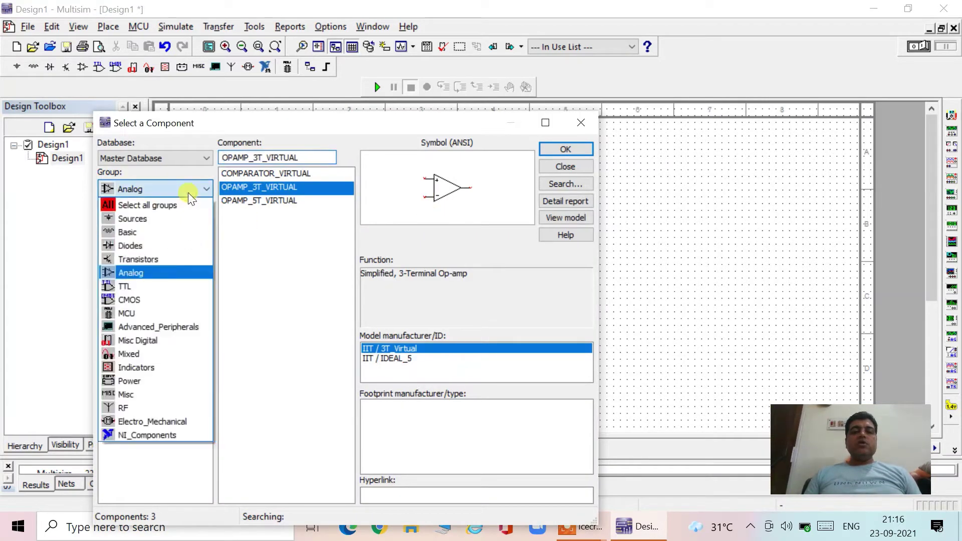
click(152, 219)
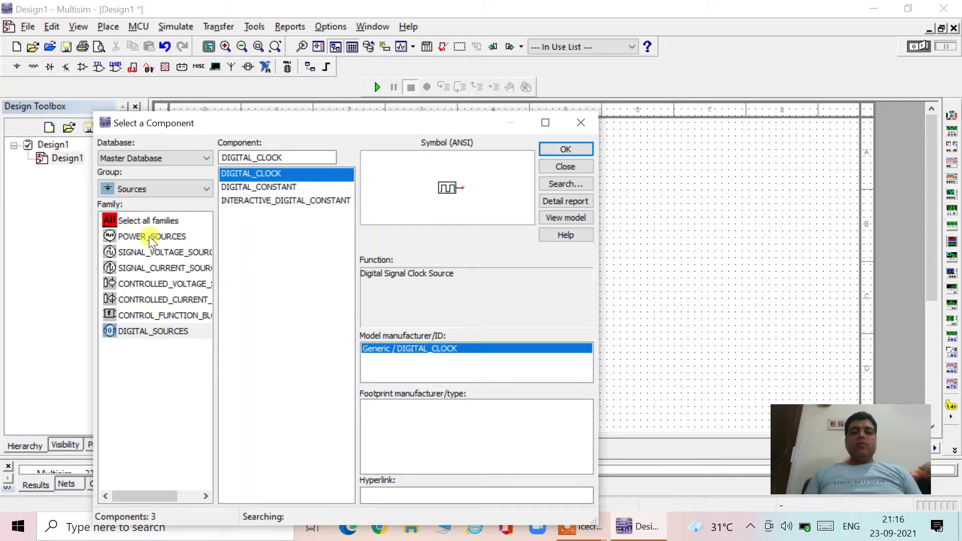
click(149, 236)
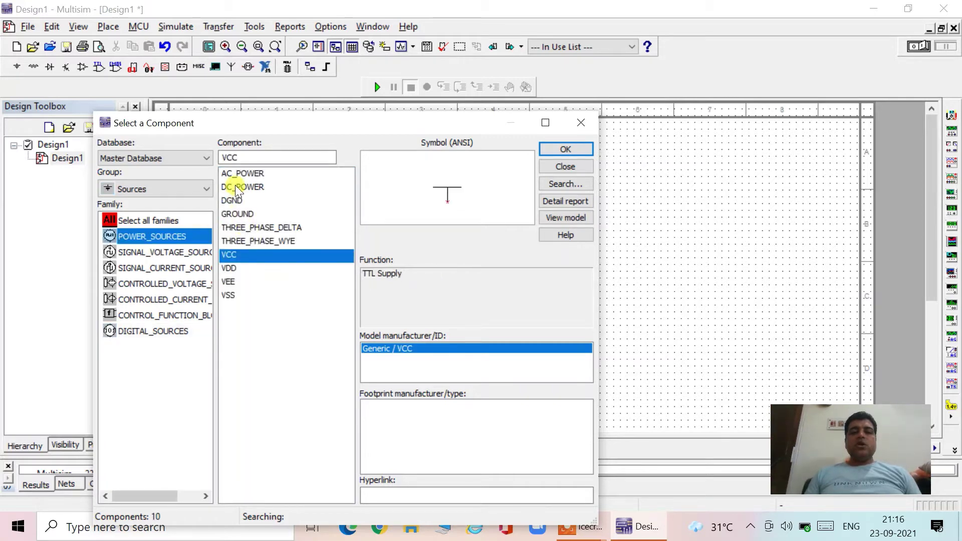
click(236, 187)
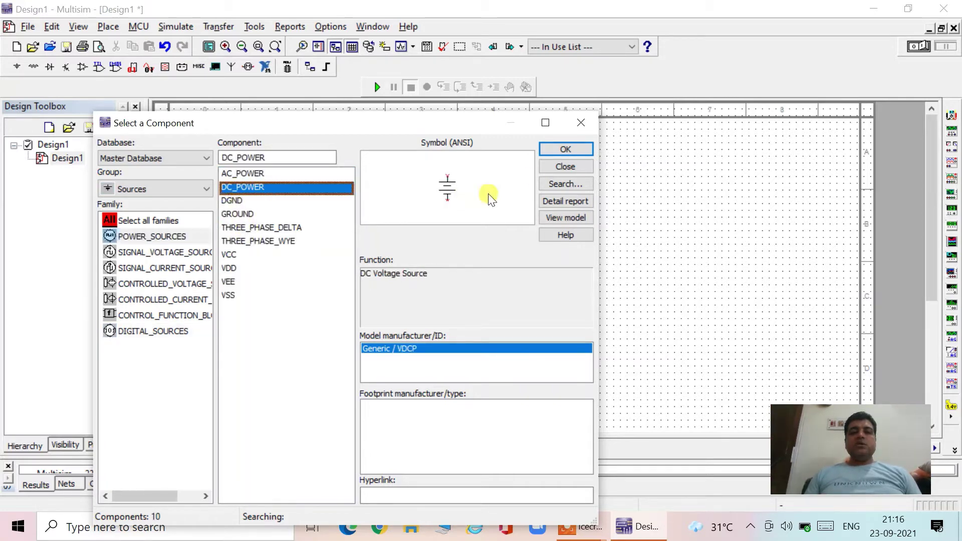
click(564, 148)
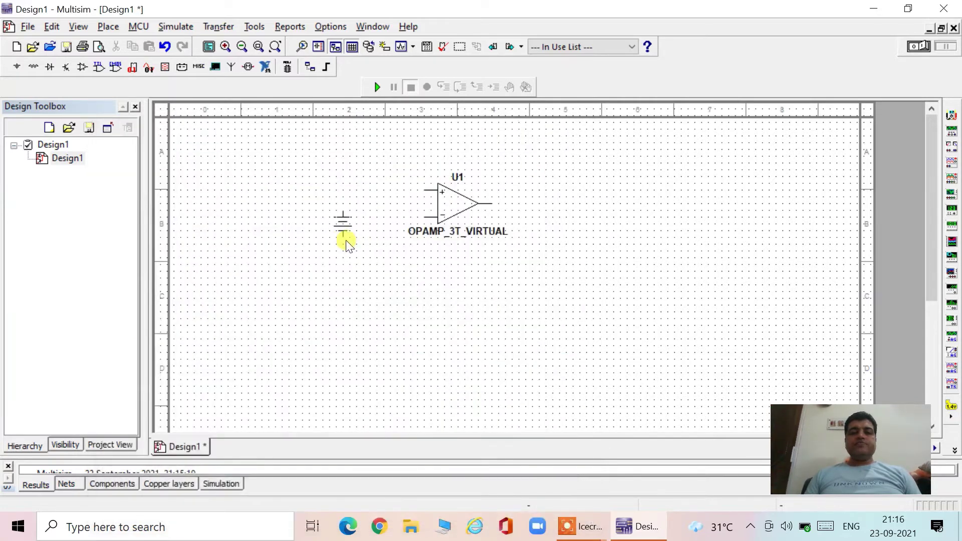
click(352, 249)
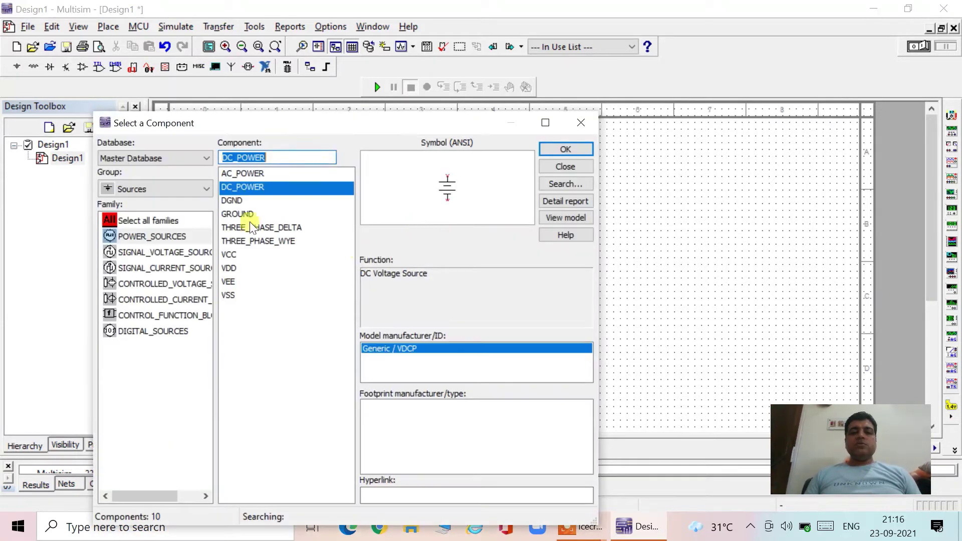
- Place a GROUND symbol directly below the DC source and finish adding components
click(236, 213)
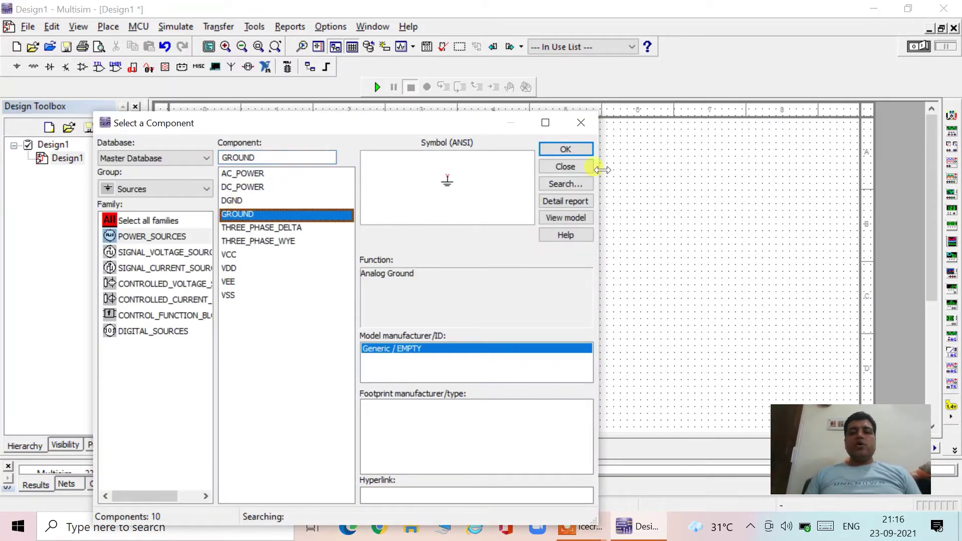
click(575, 152)
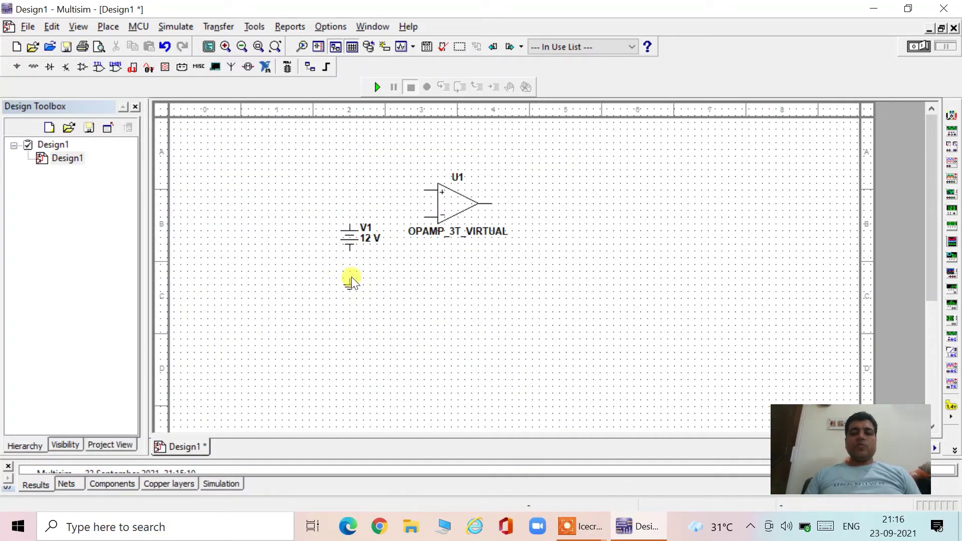
click(351, 276)
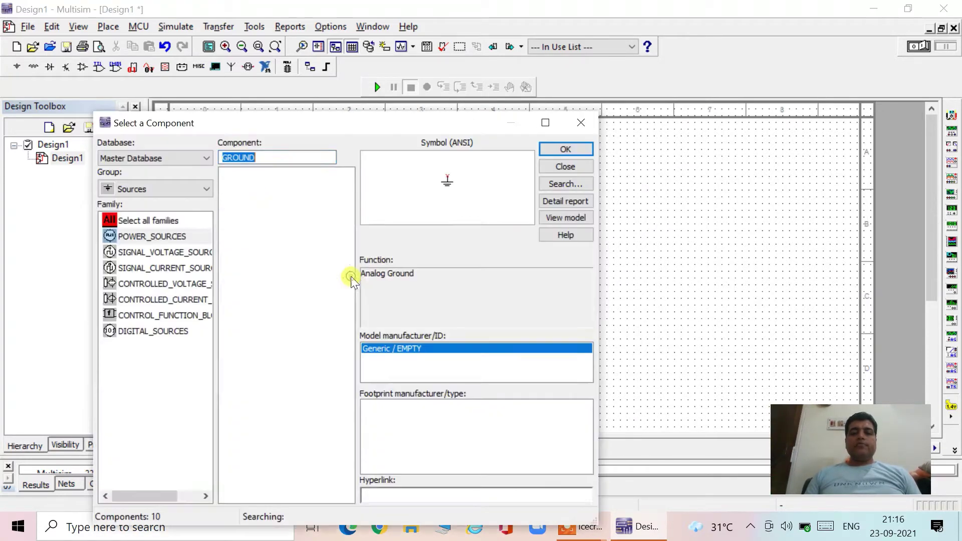
click(572, 166)
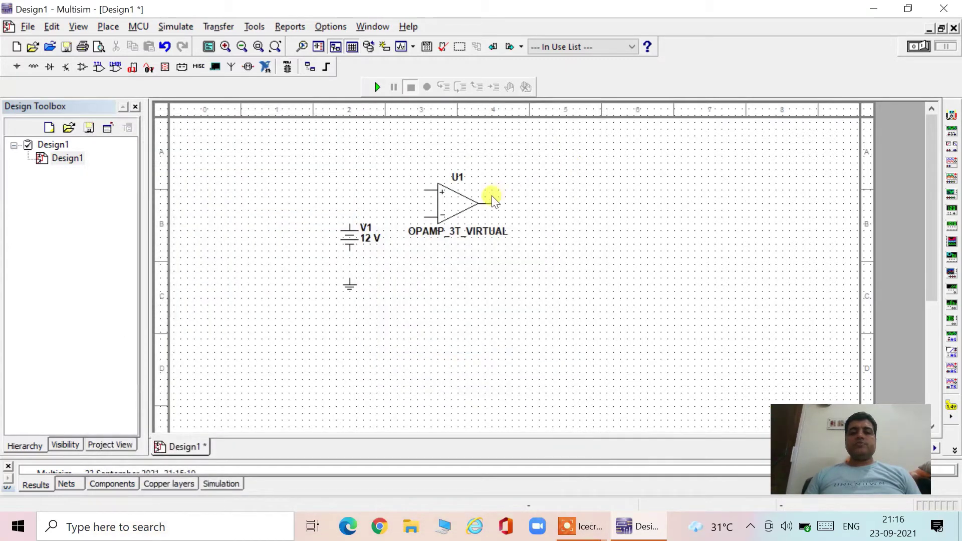
- Flip the op-amp vertically so that its inverting input is above the non-inverting one
click(445, 204)
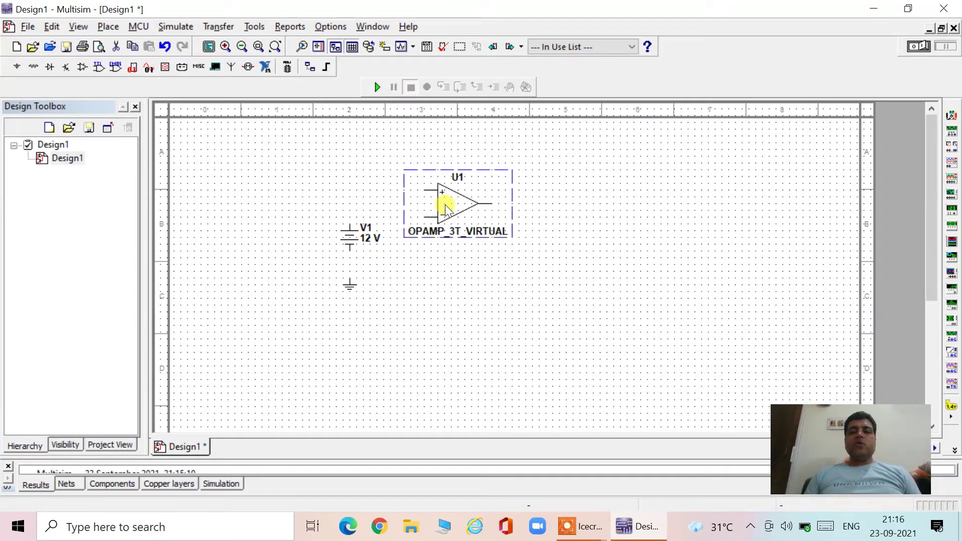
right_click(445, 206)
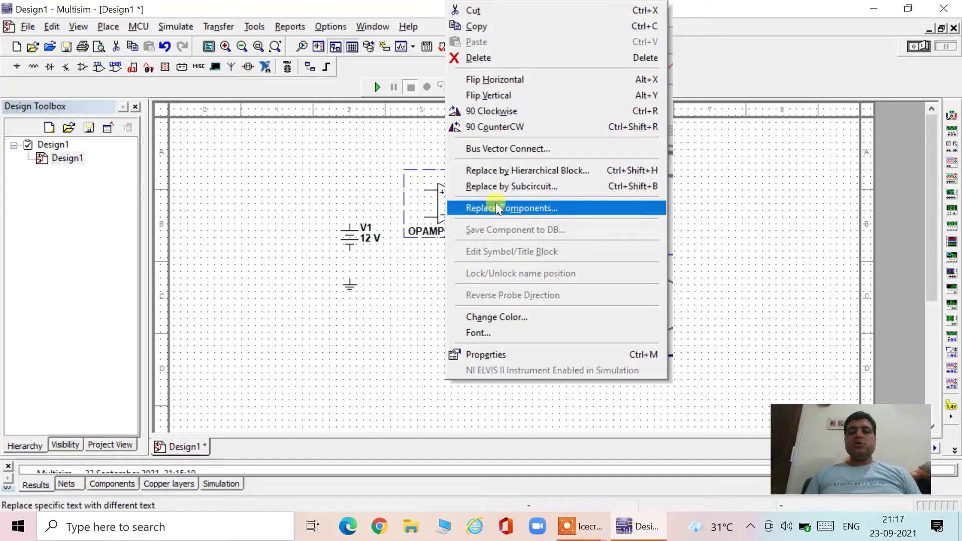
click(498, 95)
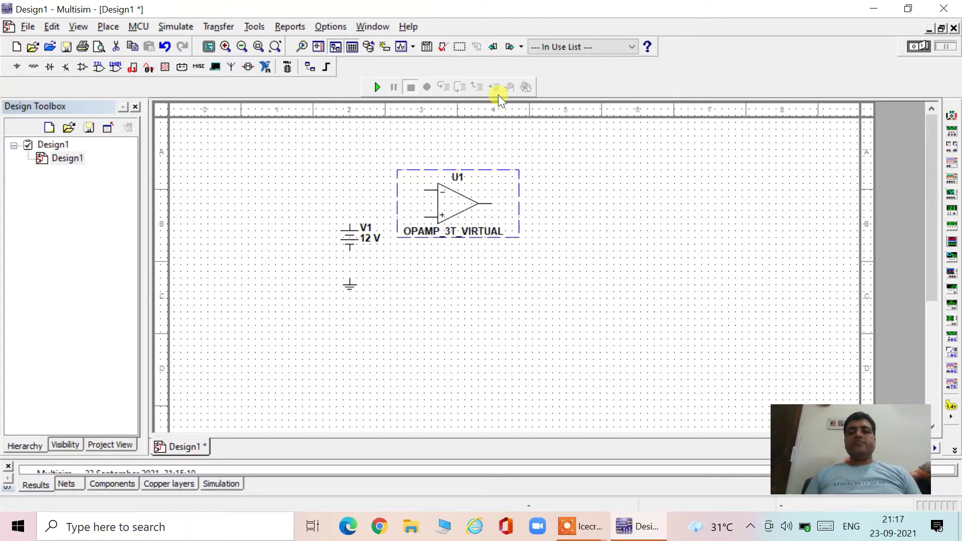
click(579, 192)
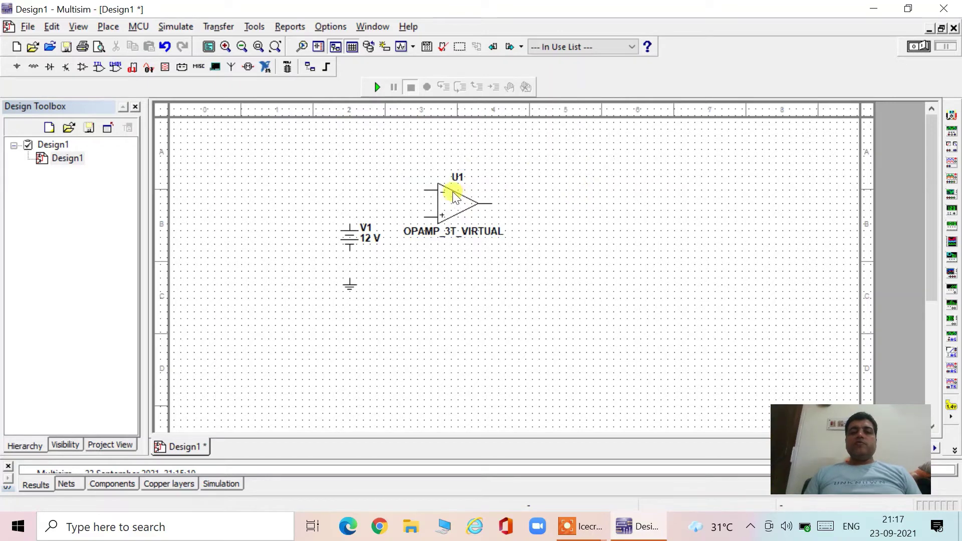
- Wire the op-amp's inverting input to its output with a feedback loop routed above the symbol
click(423, 190)
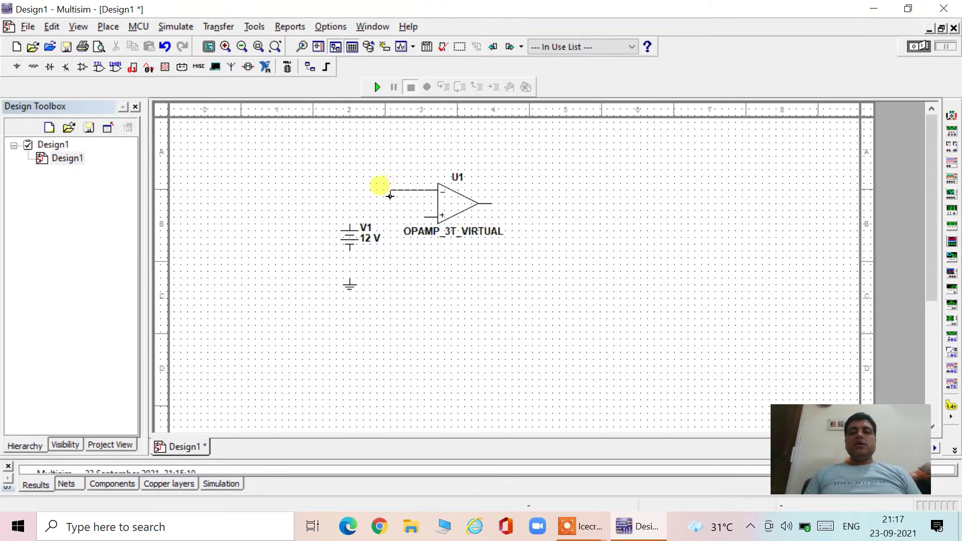
click(391, 150)
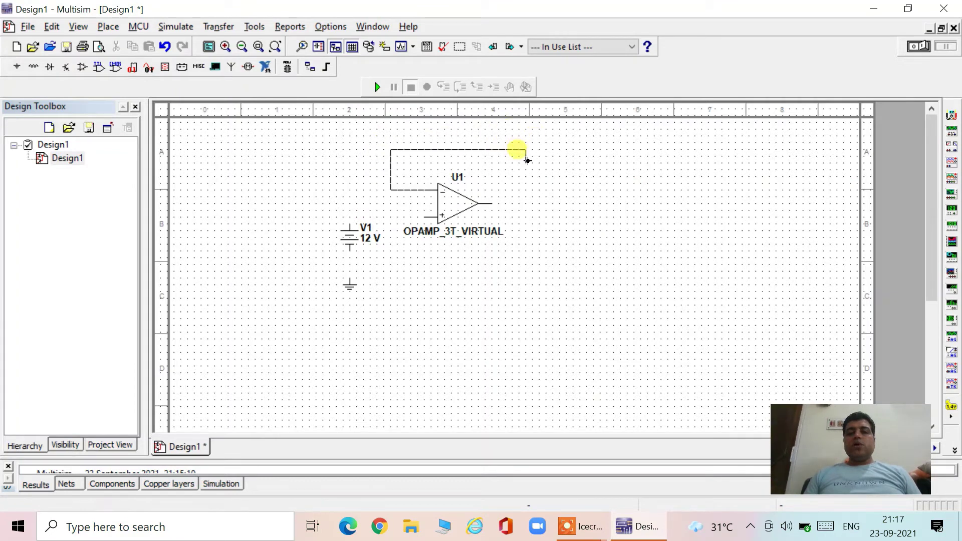
key(Escape)
click(493, 203)
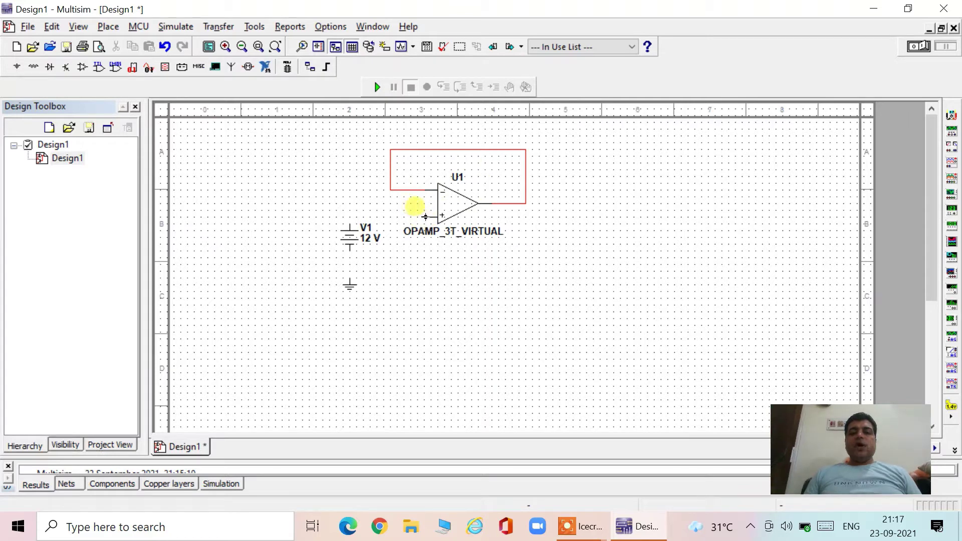
- Wire the op-amp's non-inverting input to the DC source's positive terminal and the source's negative terminal to ground
click(350, 220)
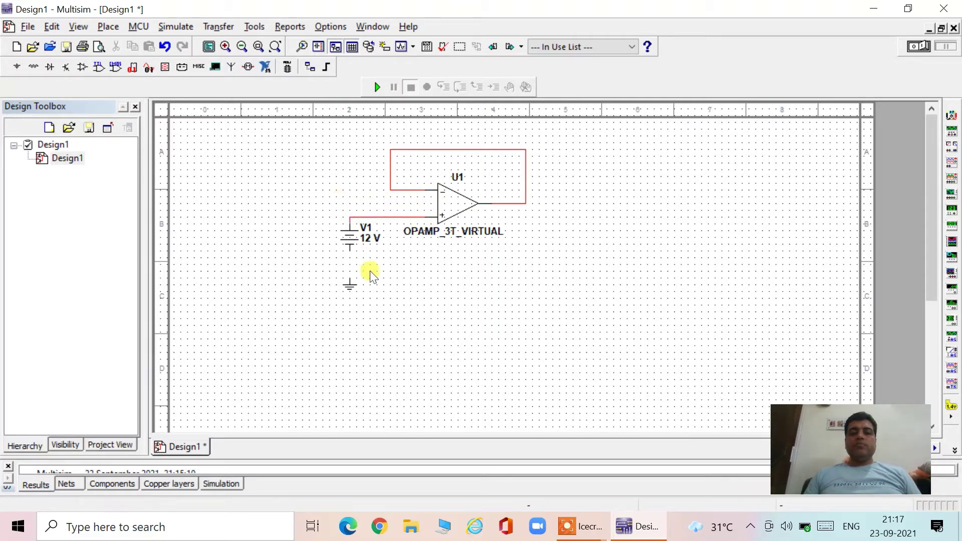
click(351, 250)
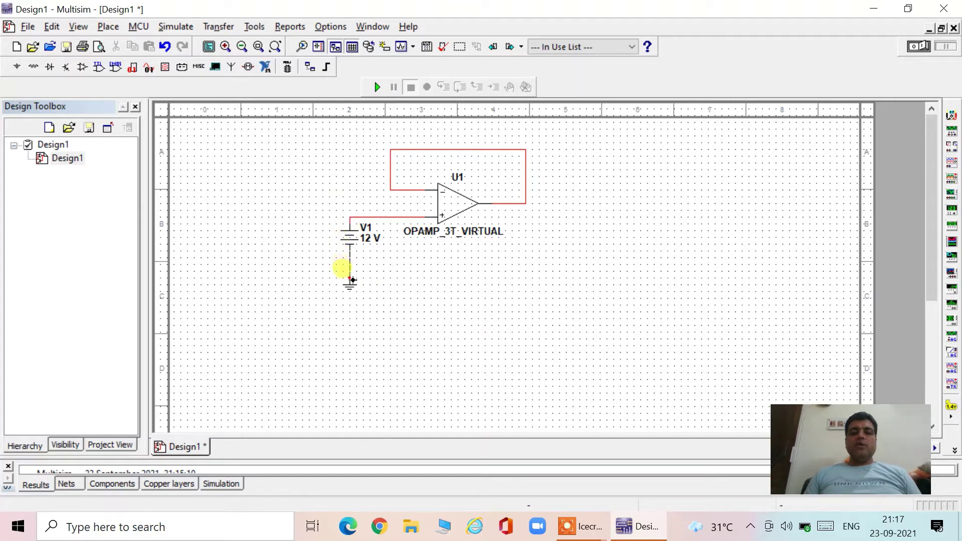
click(350, 280)
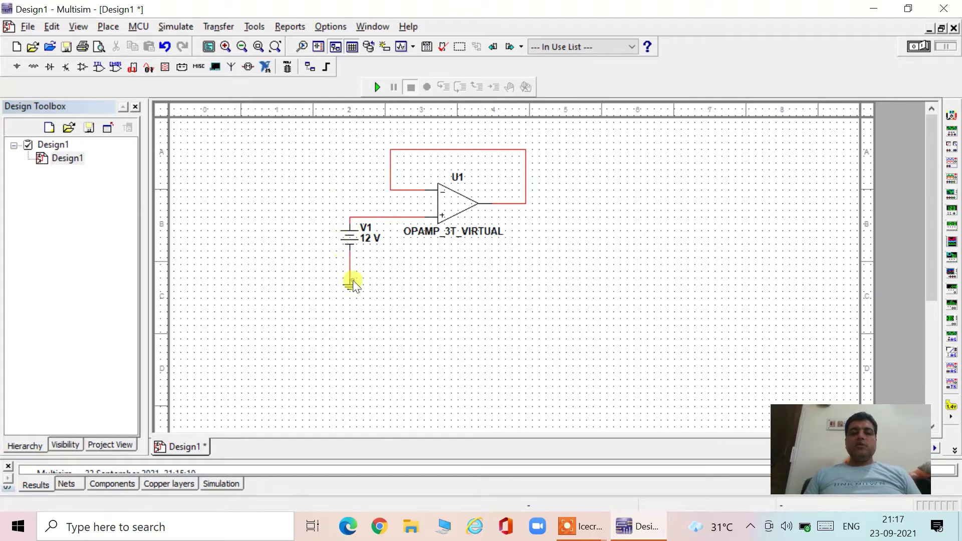
- Set the voltage of DC source V1 to 2 V
double_click(370, 240)
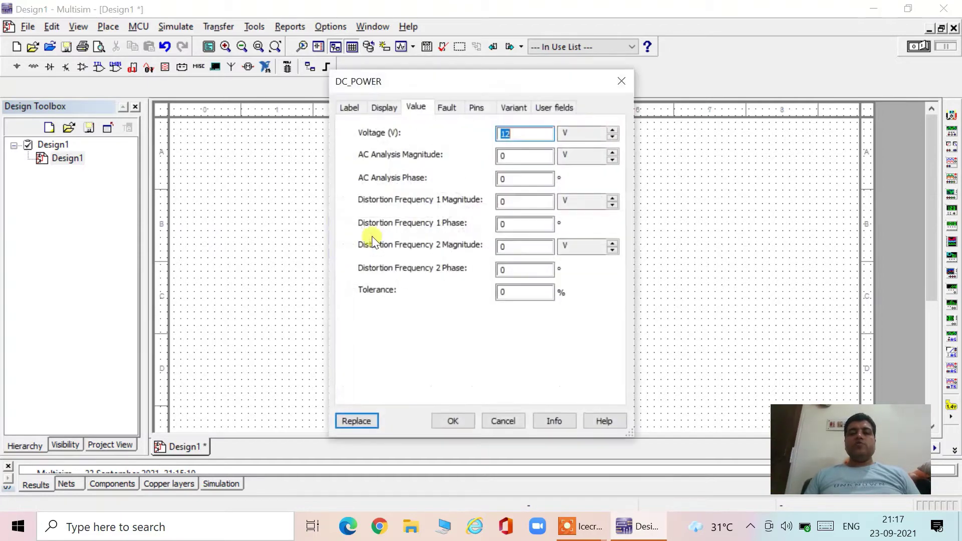
click(537, 132)
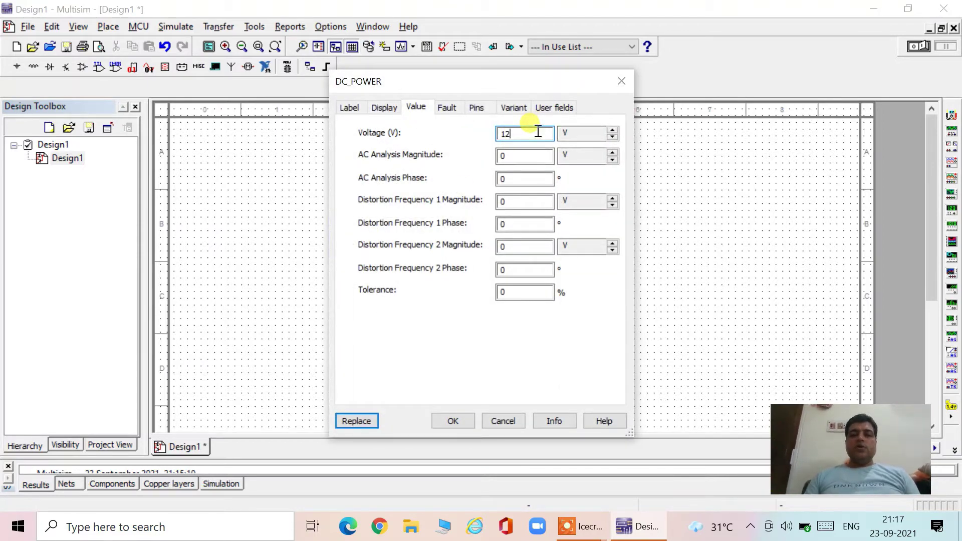
key(BackSpace)
key(BackSpace)
text(2)
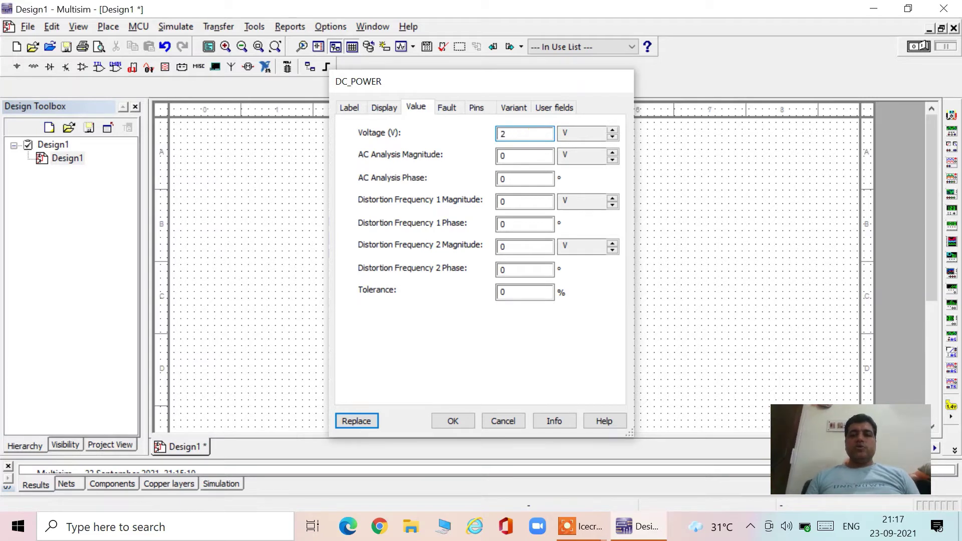
key(Return)
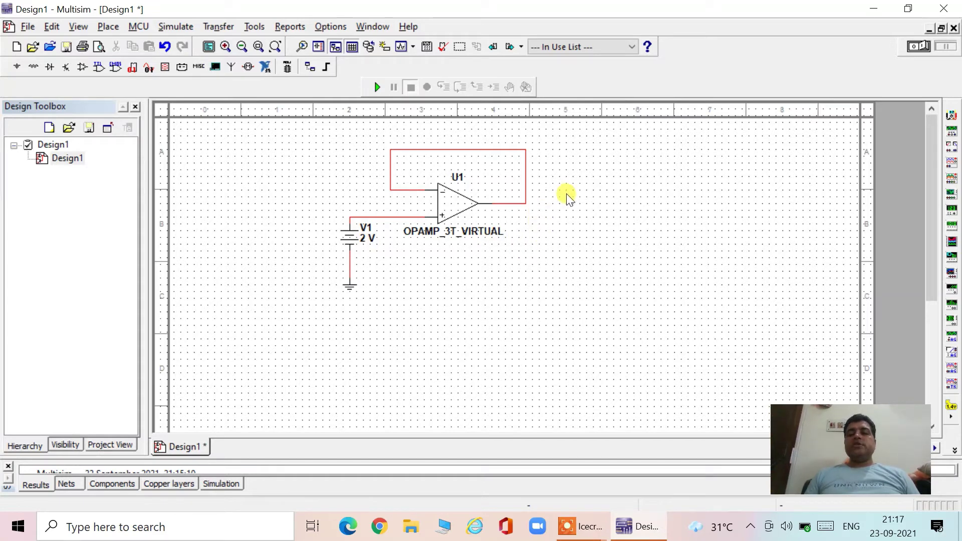
- Place a multimeter beyond the op-amp and wire its positive terminal to the op-amp output and its negative terminal to ground
click(950, 118)
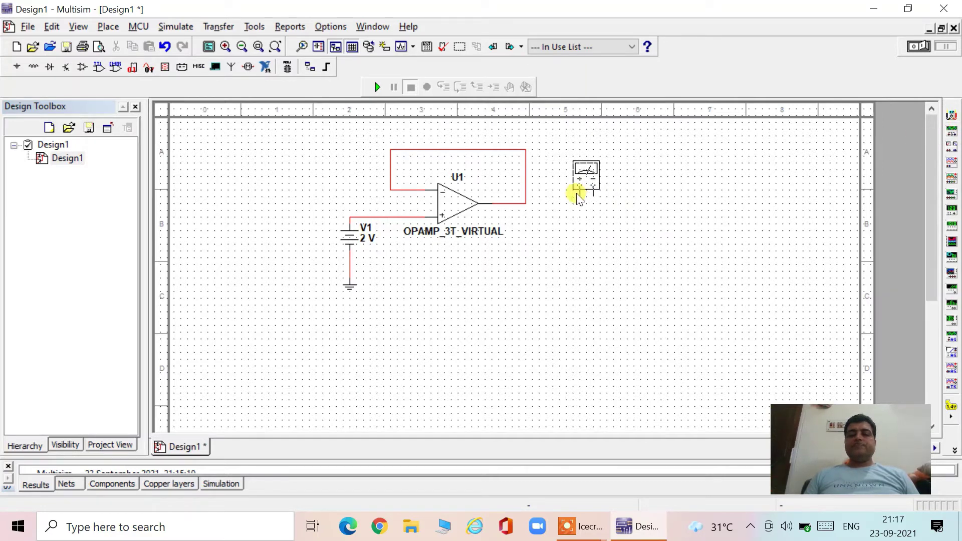
click(577, 194)
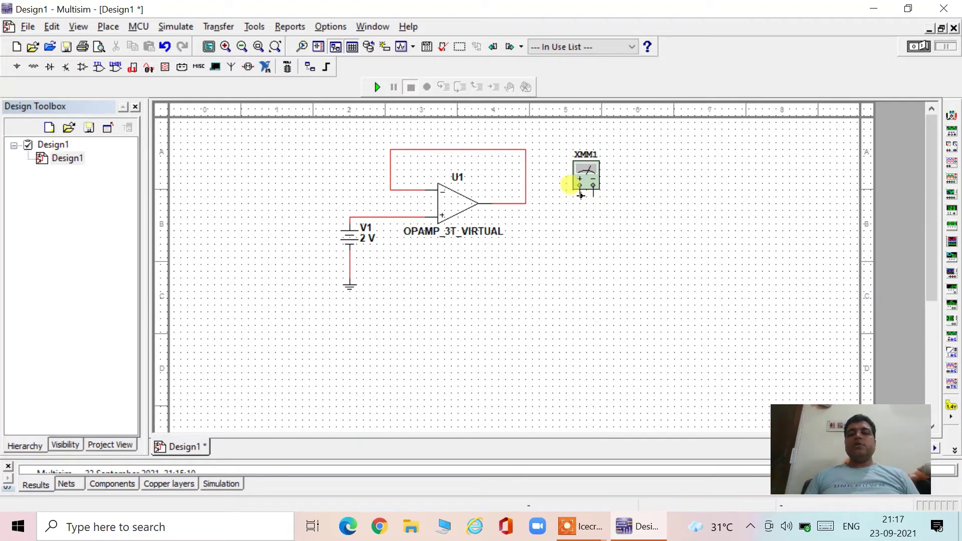
click(580, 194)
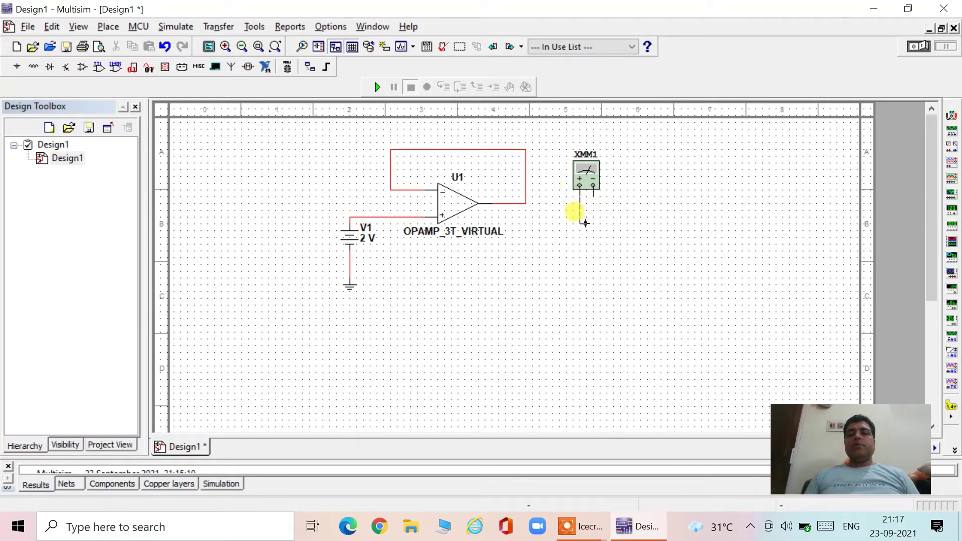
click(527, 202)
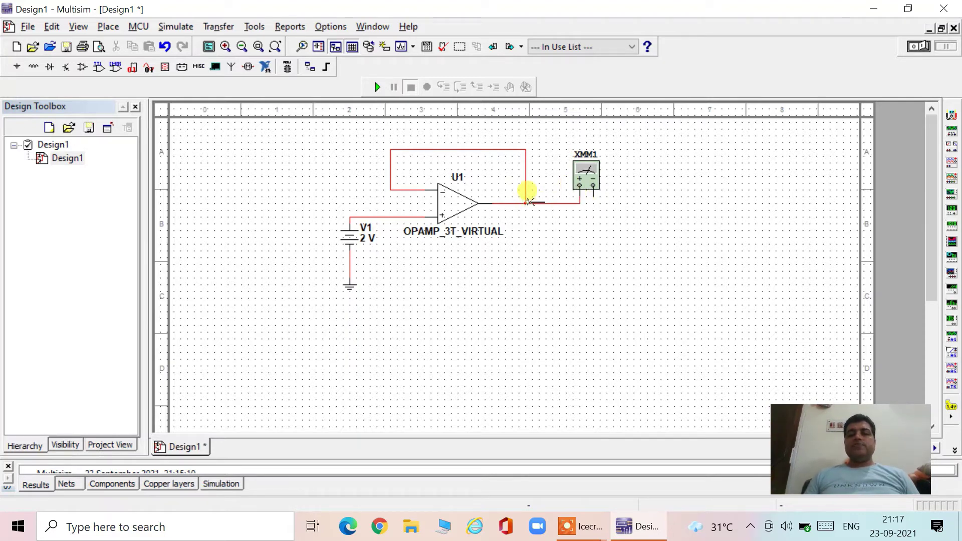
click(594, 195)
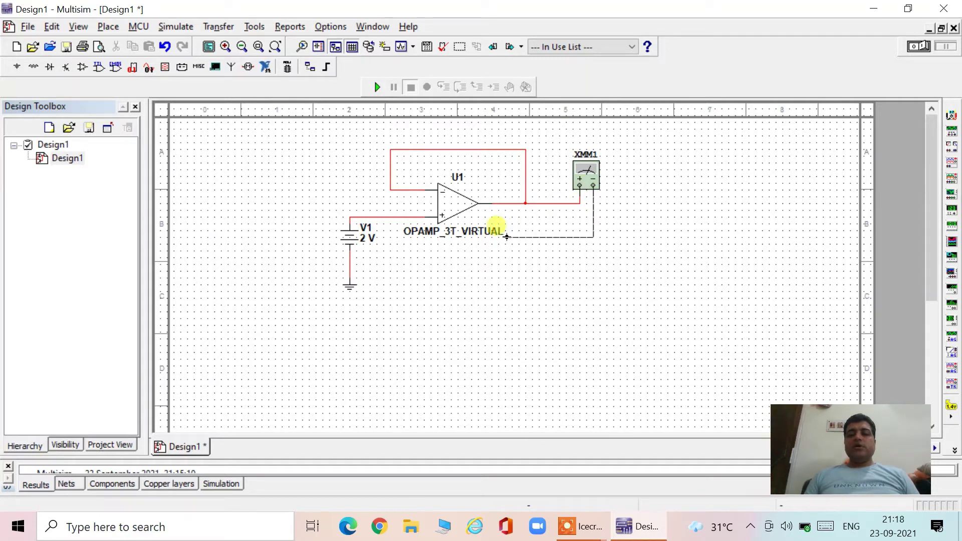
click(348, 261)
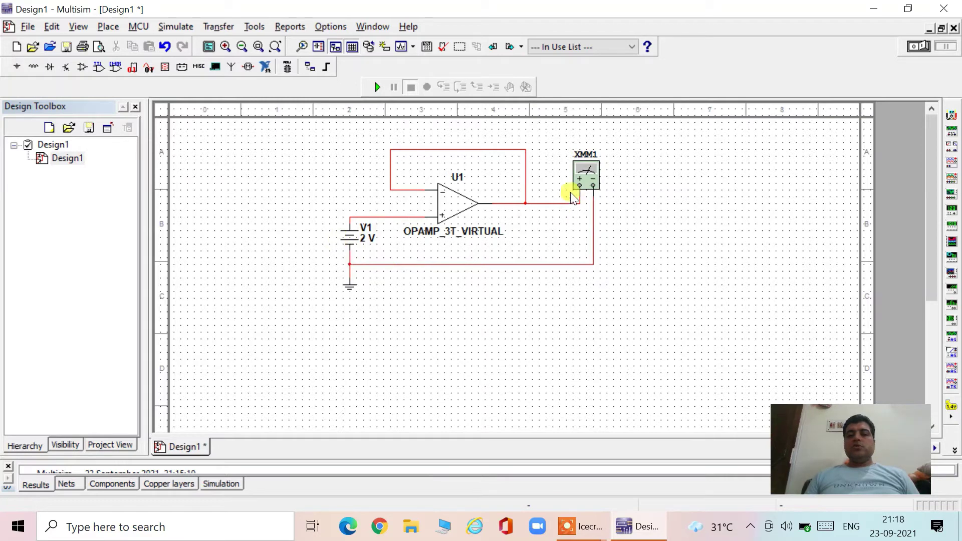
- Open the multimeter's display beside the circuit, set it to DC voltage, and run the simulation to read the follower's output before stopping it
double_click(578, 175)
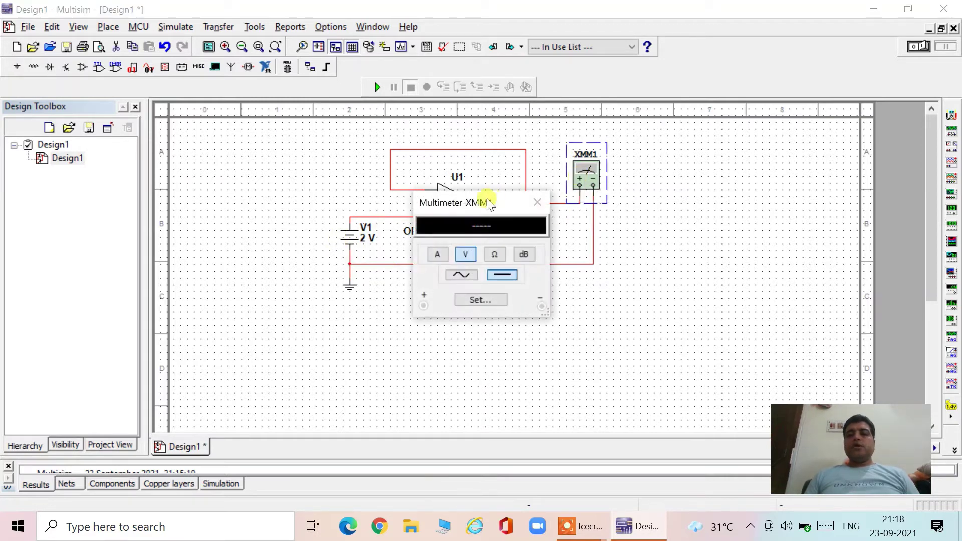
drag(486, 199, 717, 171)
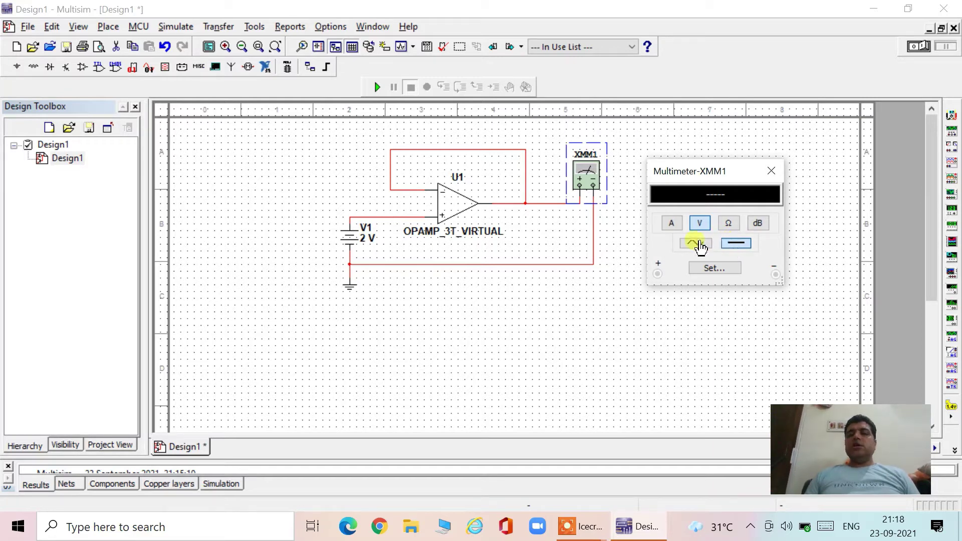
click(672, 223)
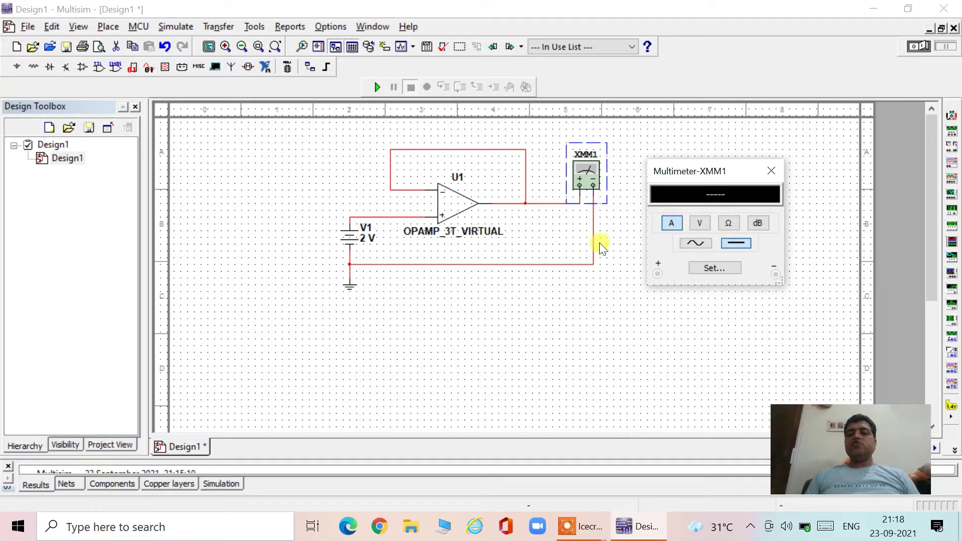
click(700, 226)
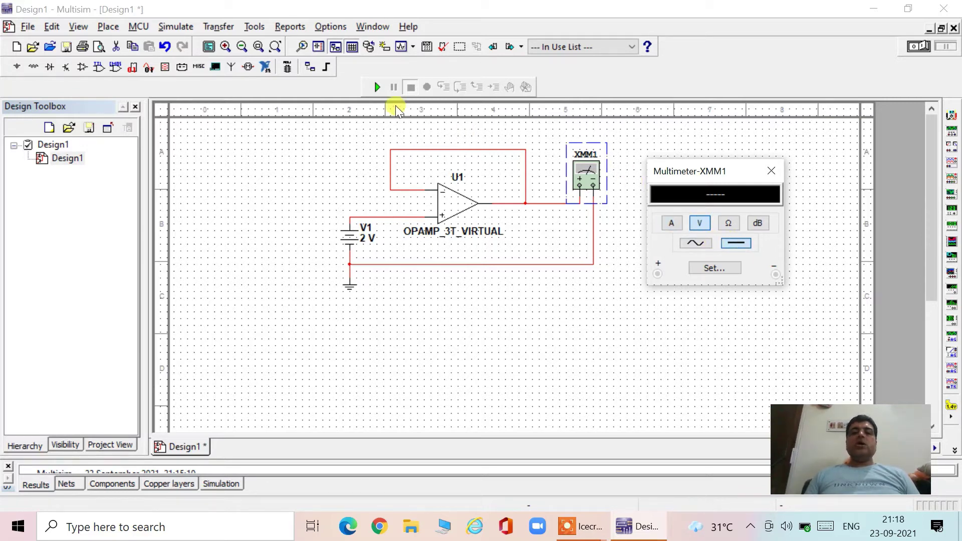
click(377, 88)
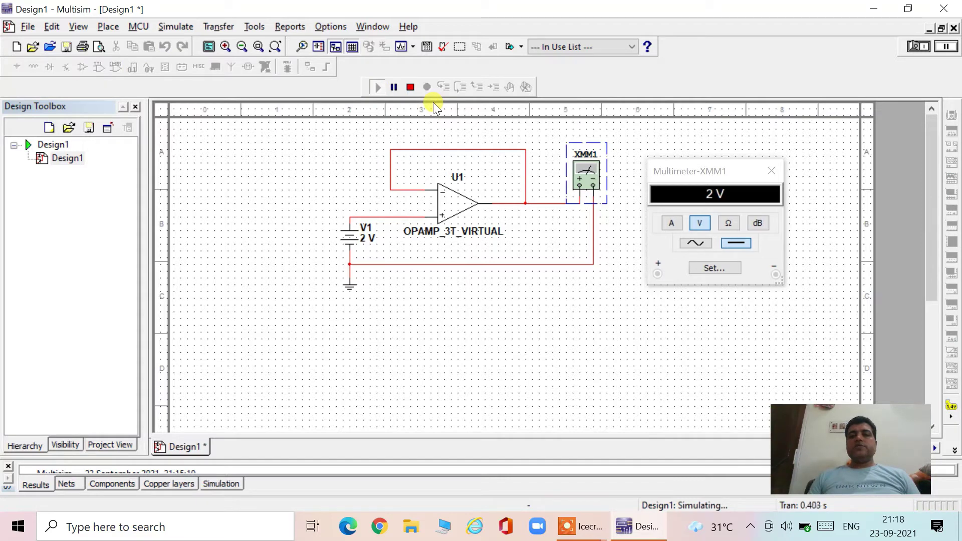
click(410, 87)
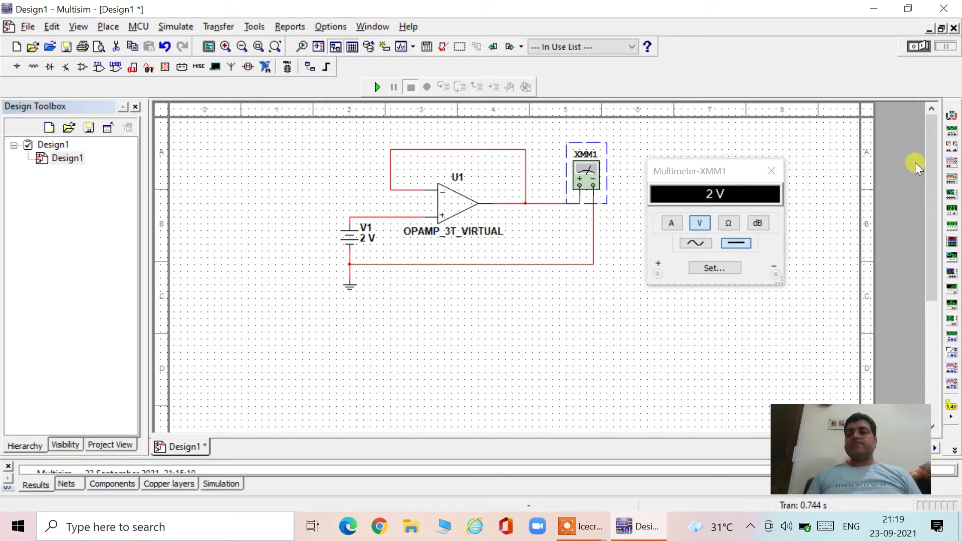
- Place a function generator on the op-amp's input side and delete DC source V1
click(952, 132)
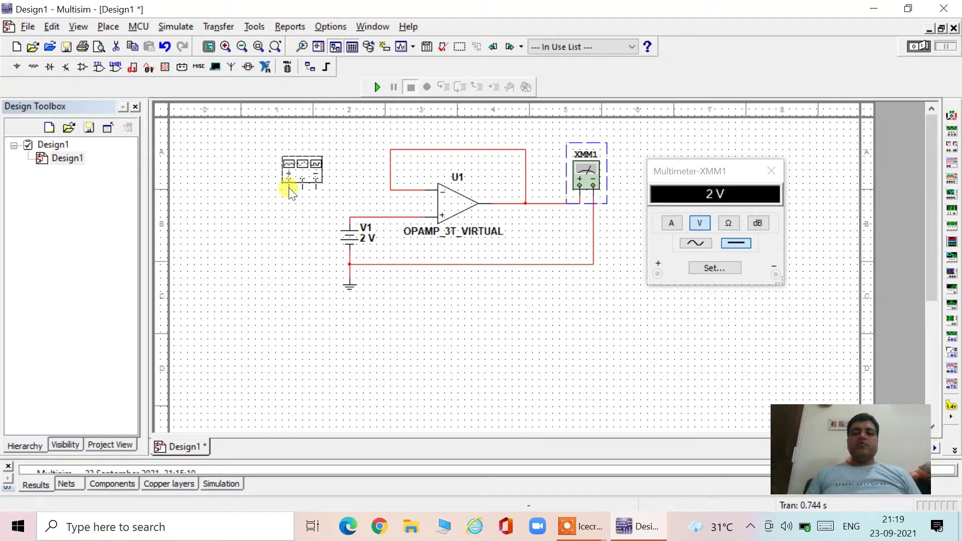
click(286, 188)
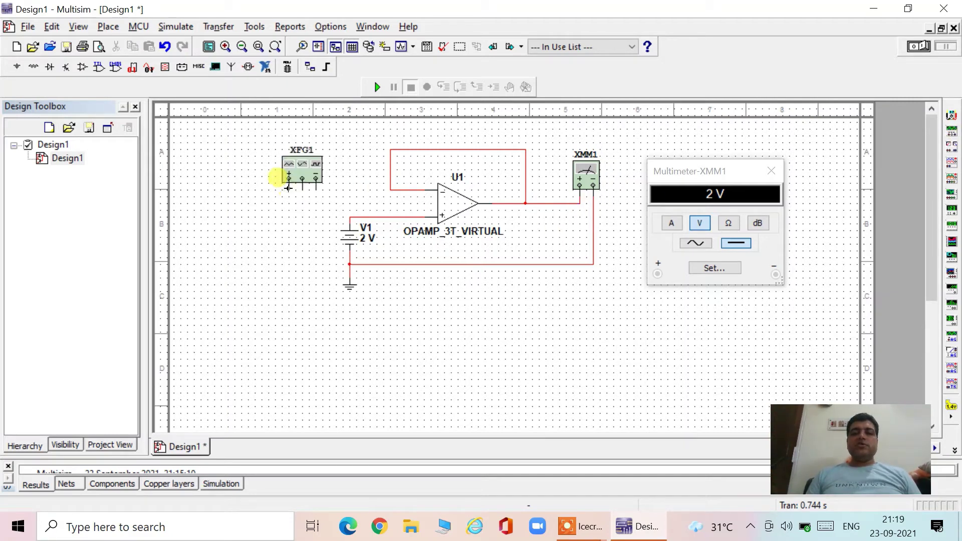
click(346, 236)
key(Delete)
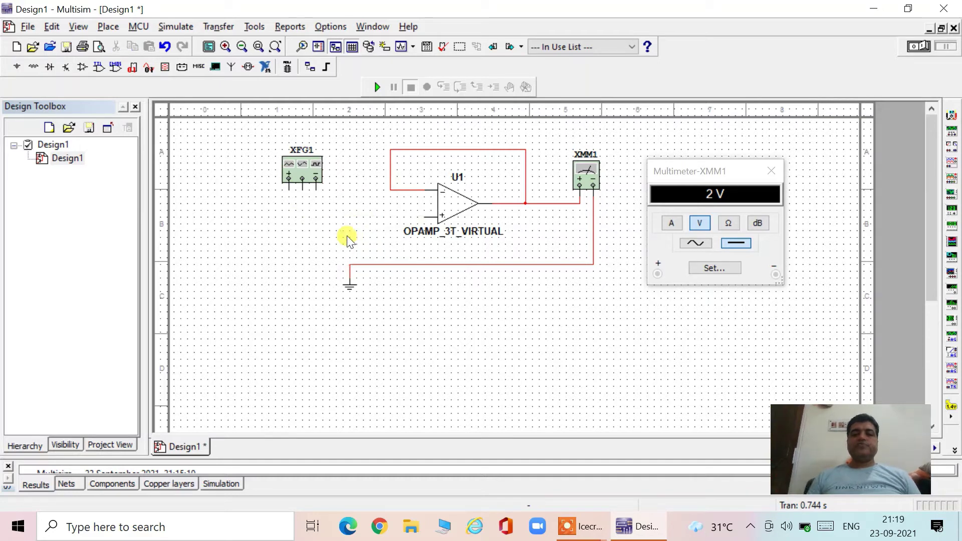
- Wire the function generator's positive terminal to the op-amp's non-inverting input and its common terminal to ground
click(288, 190)
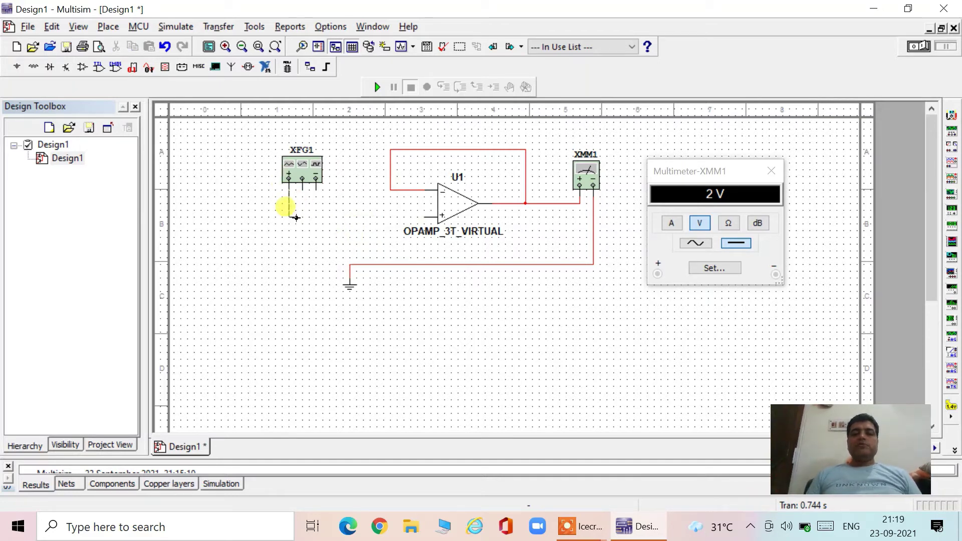
click(423, 219)
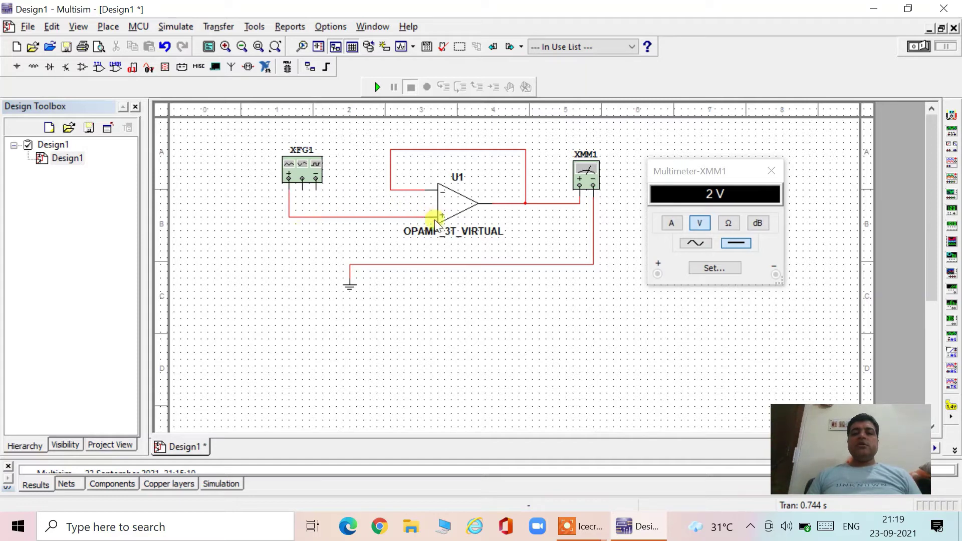
click(302, 190)
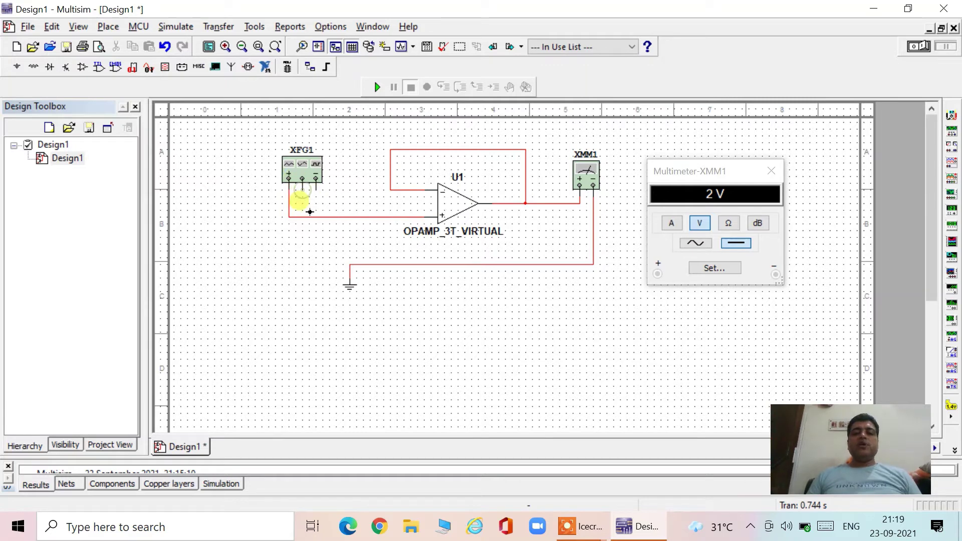
click(349, 263)
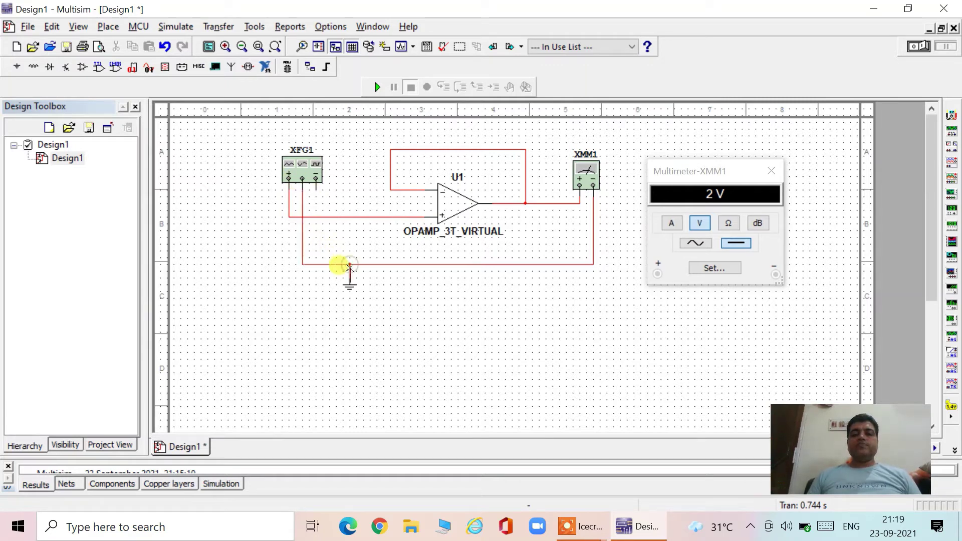
- Set the function generator's sine wave to a 1 kHz frequency and 1 Vp amplitude, keeping its settings window clear of the circuit
double_click(309, 177)
drag(471, 176, 216, 219)
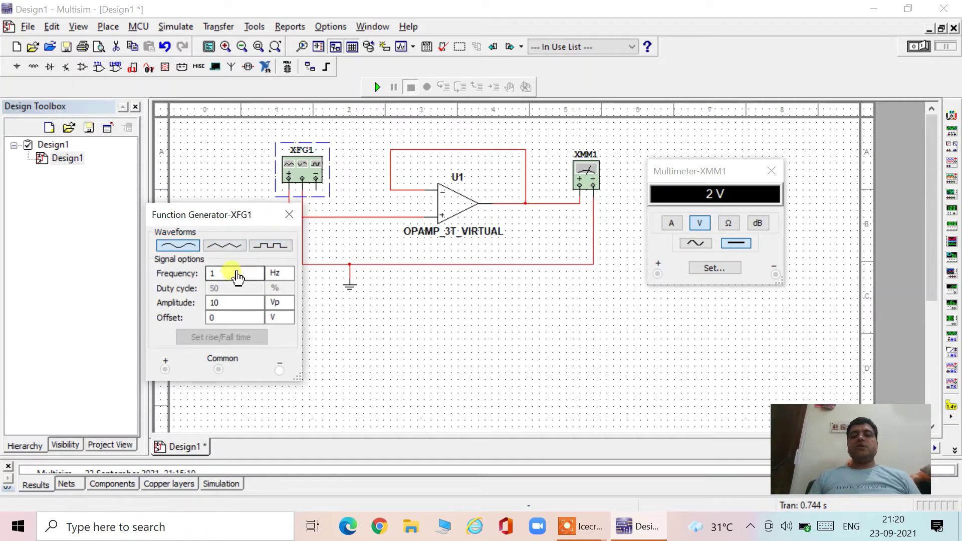
click(279, 281)
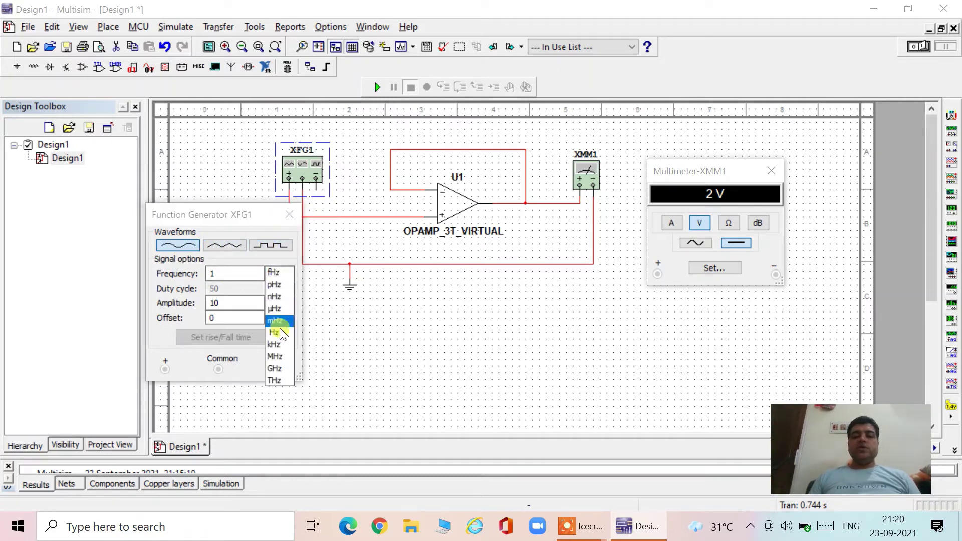
click(281, 344)
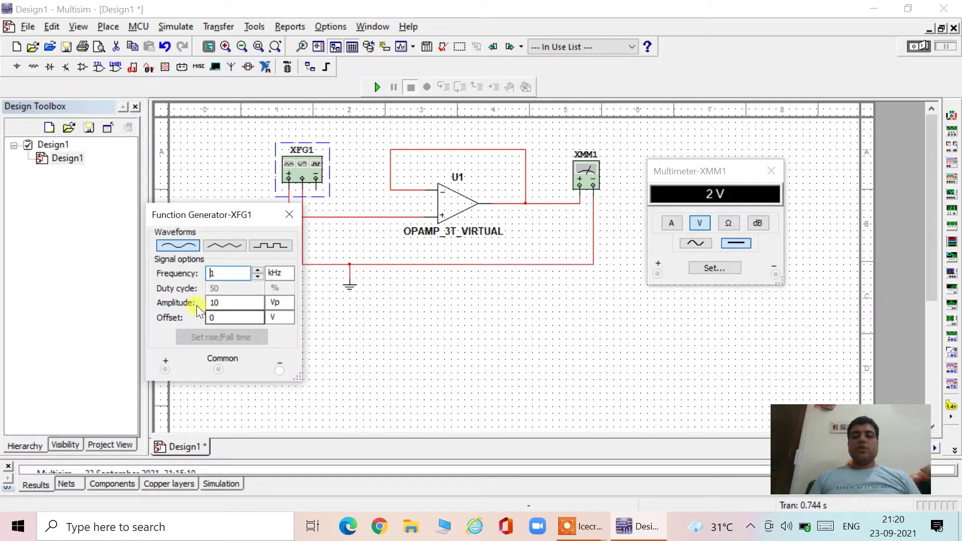
click(234, 304)
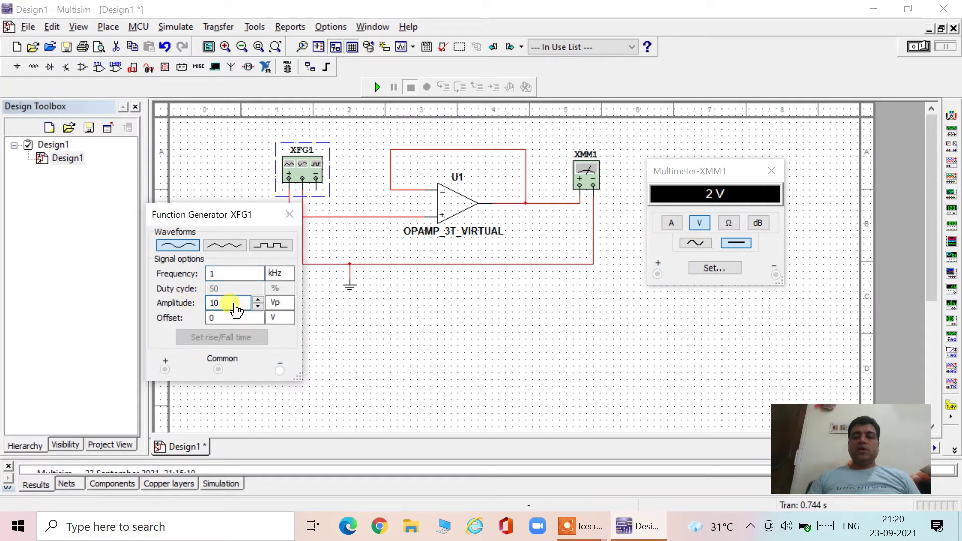
key(BackSpace)
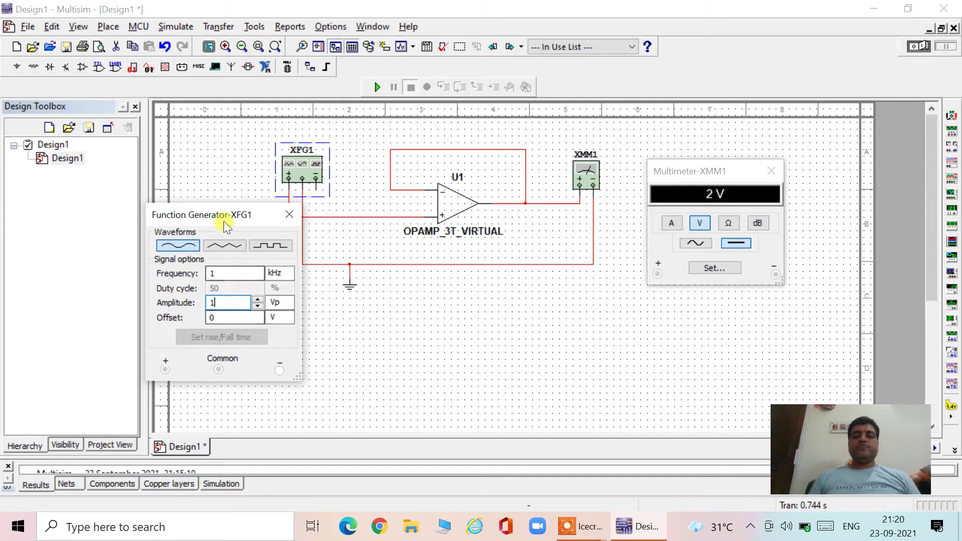
drag(220, 215, 184, 185)
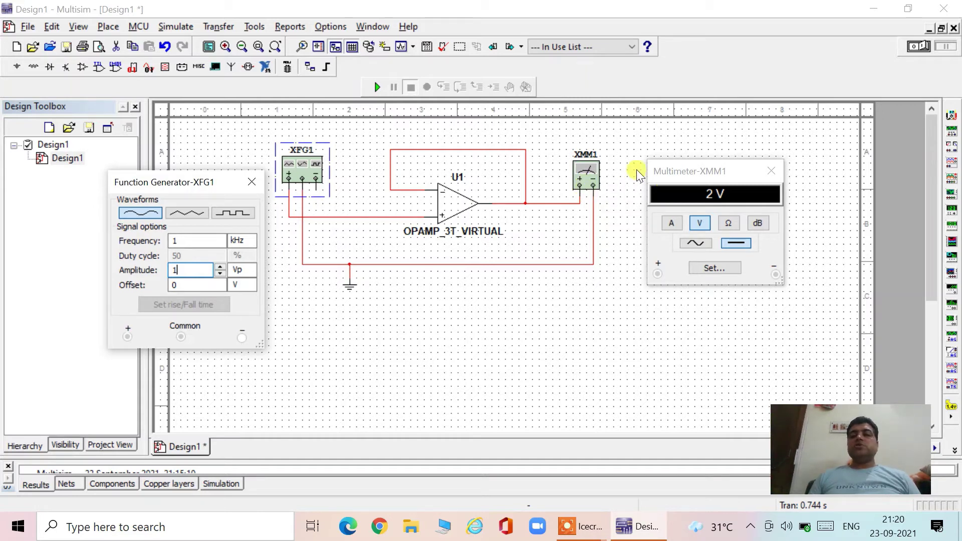
- Replace the multimeter at the op-amp's output side with a two-channel oscilloscope
click(589, 173)
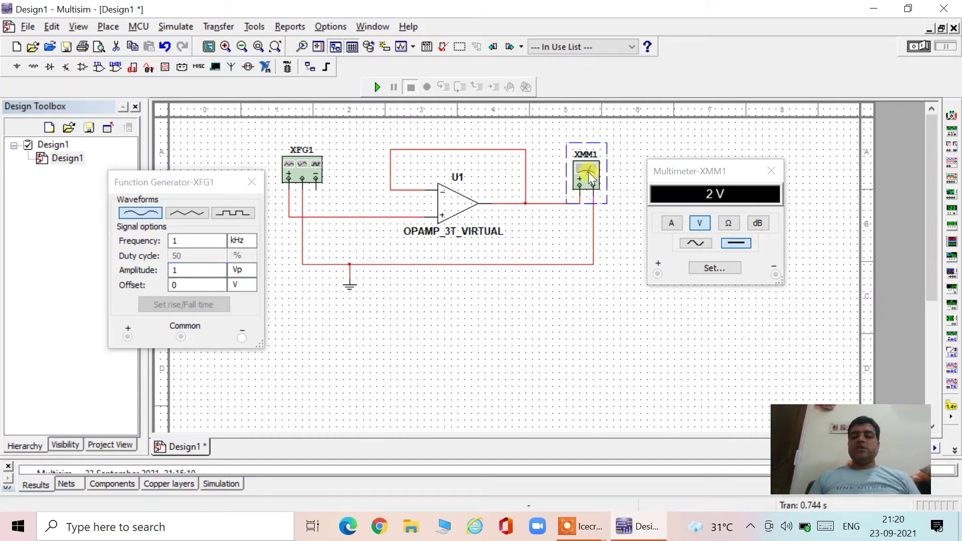
key(Delete)
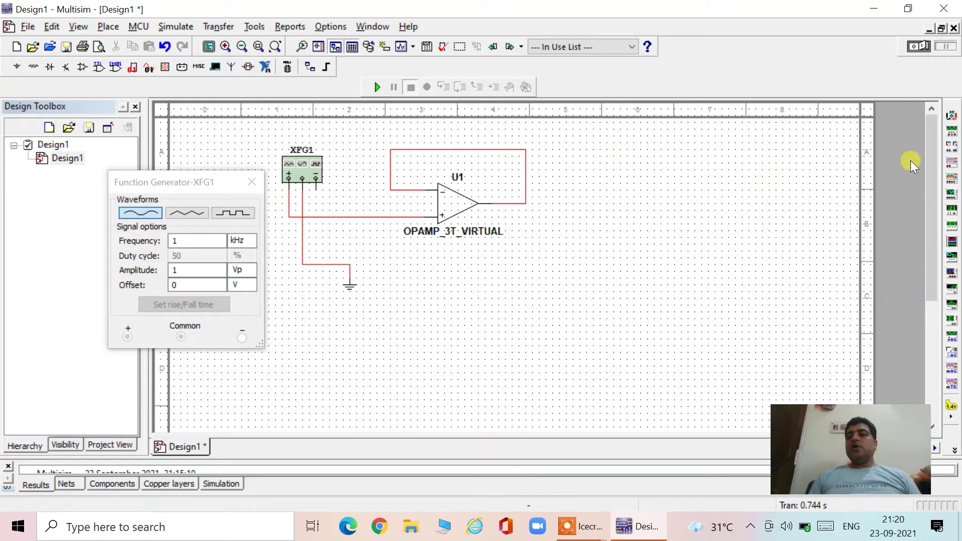
click(953, 165)
click(619, 202)
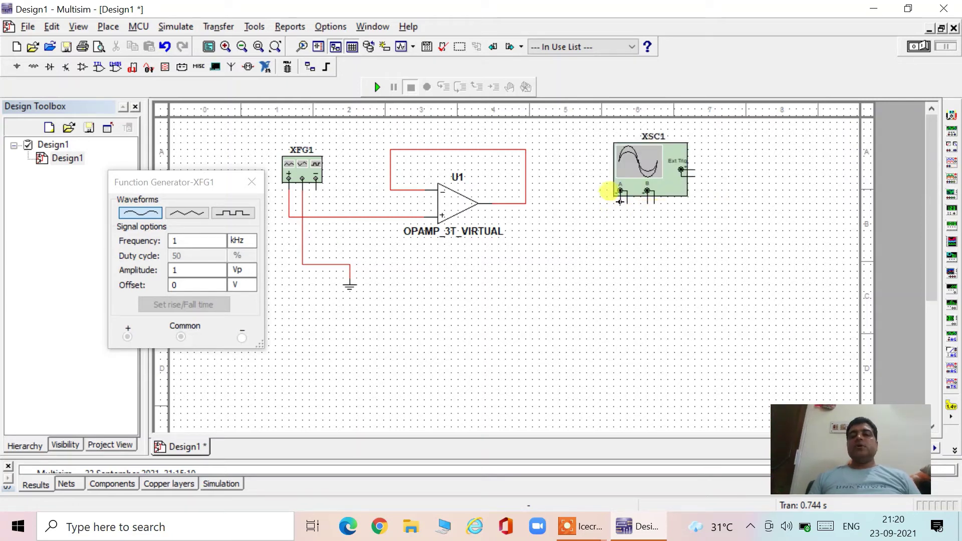
- Wire oscilloscope channel A's positive terminal to the op-amp output and its negative terminal to ground
click(620, 203)
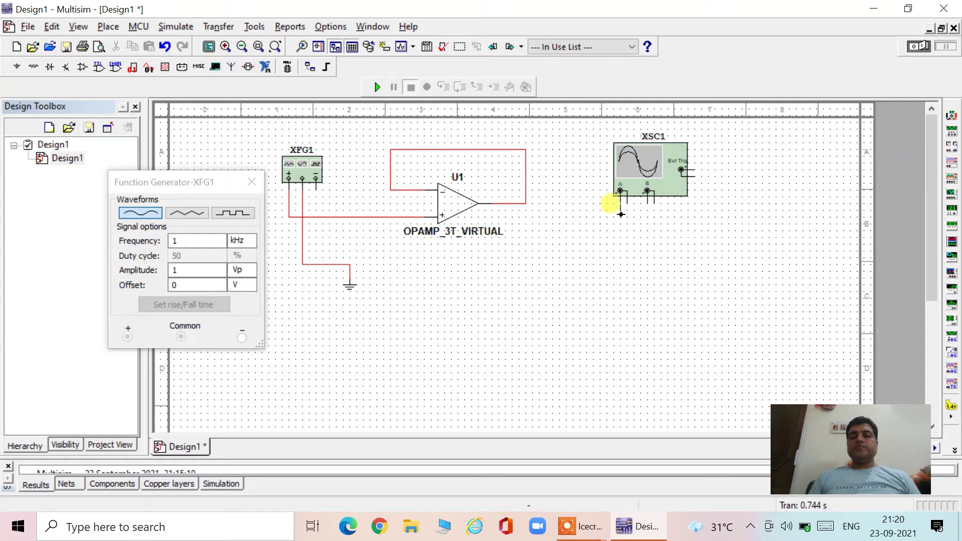
click(524, 202)
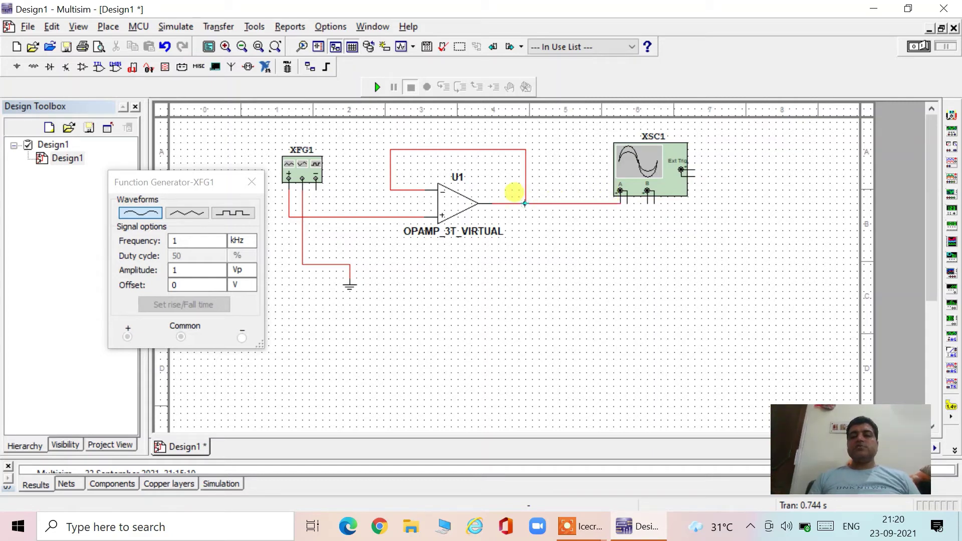
click(629, 202)
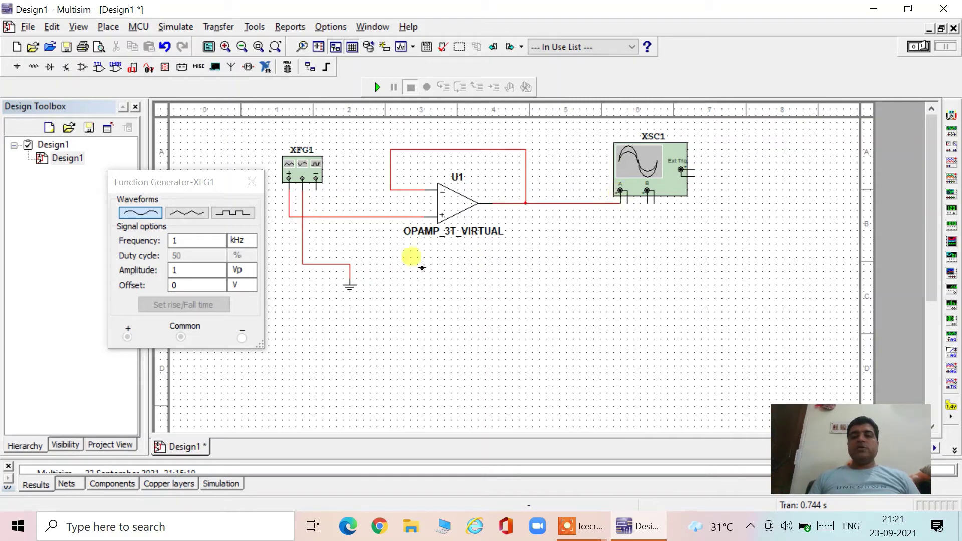
click(349, 264)
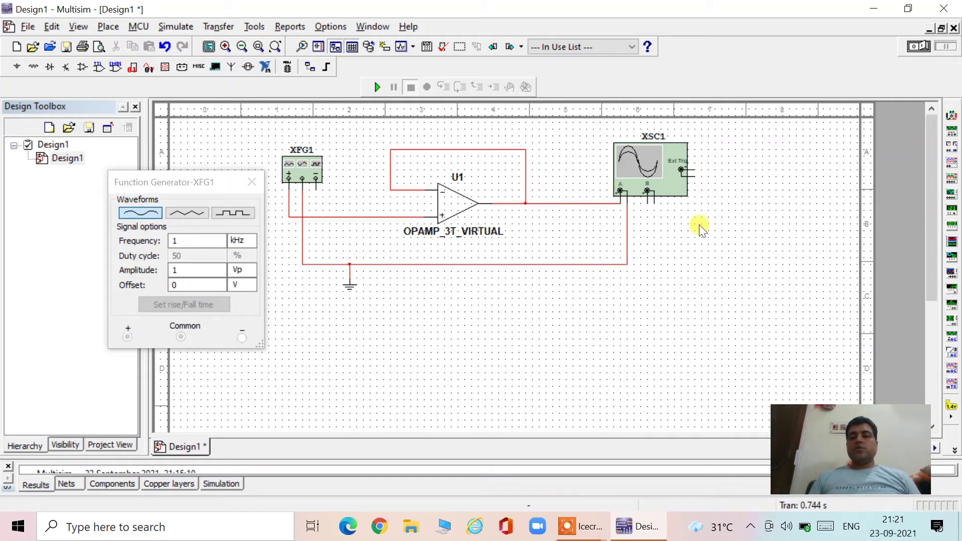
- Wire oscilloscope channel B's positive terminal to the op-amp's non-inverting input line and its negative terminal to the ground wire
click(646, 203)
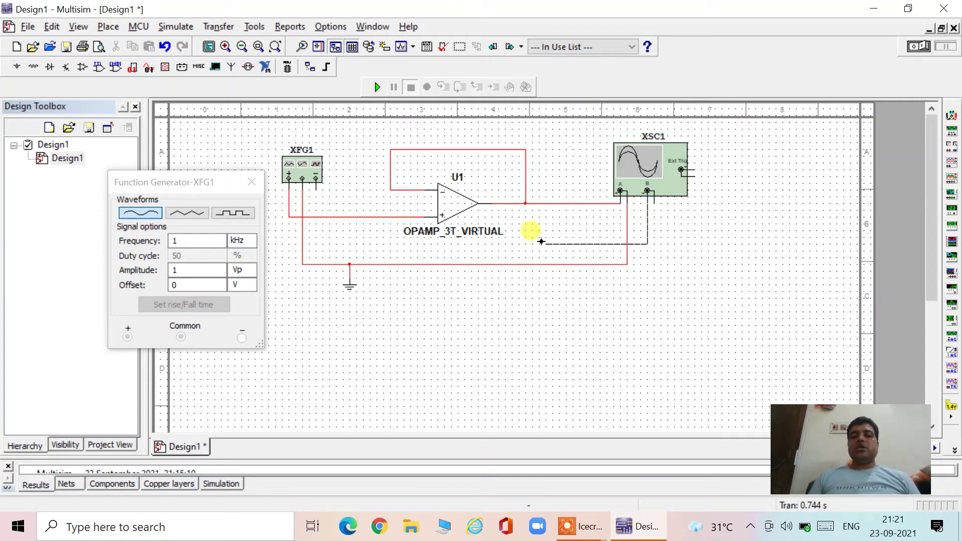
click(350, 219)
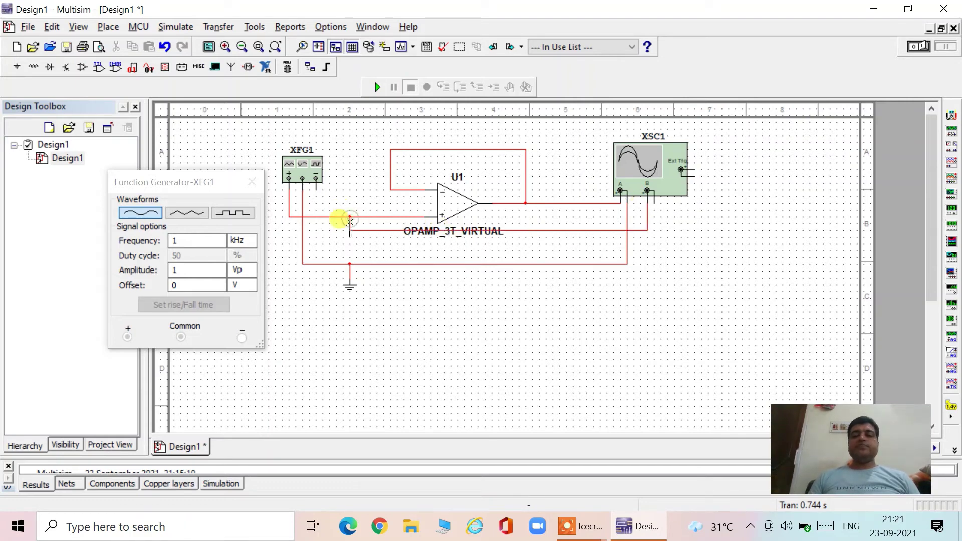
click(648, 192)
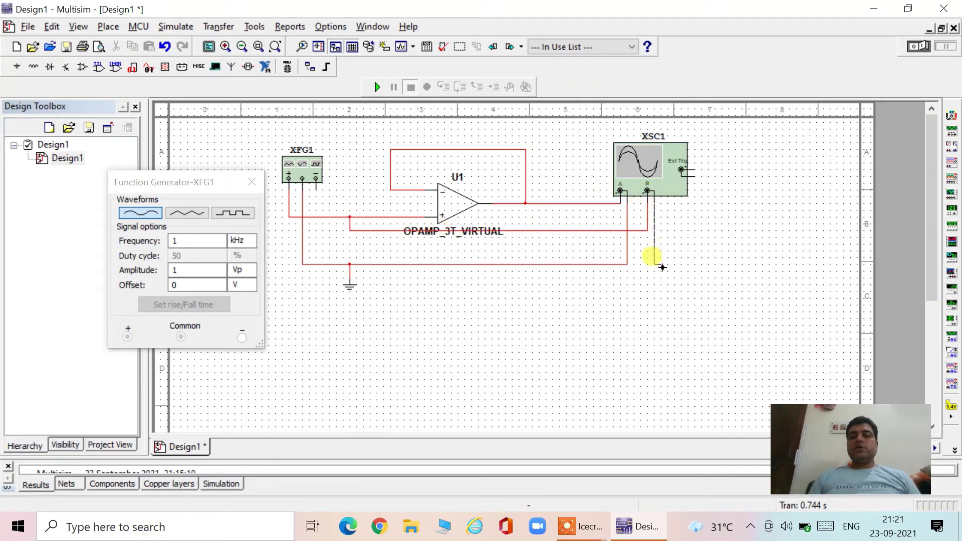
click(627, 263)
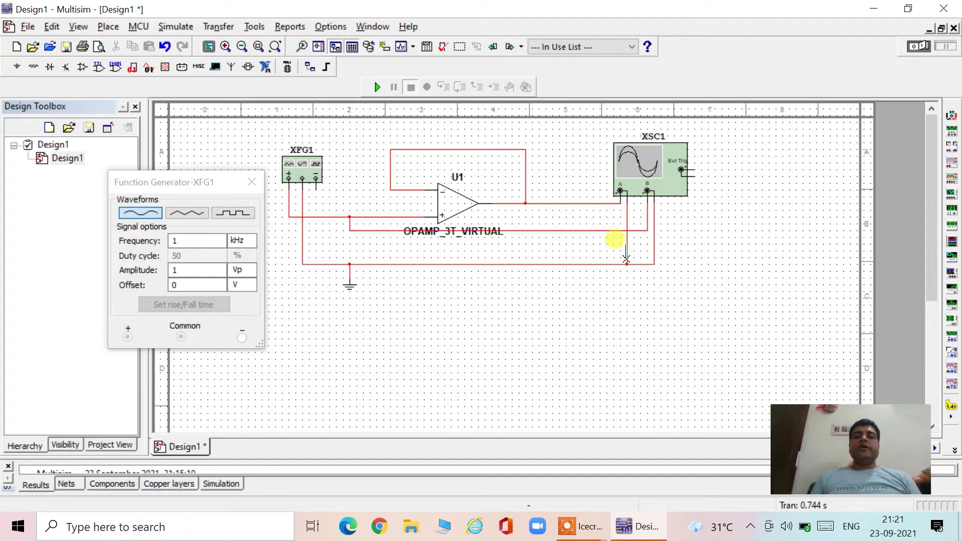
- Open the oscilloscope's display clear of the function generator and op-amp, and start the simulation
double_click(658, 162)
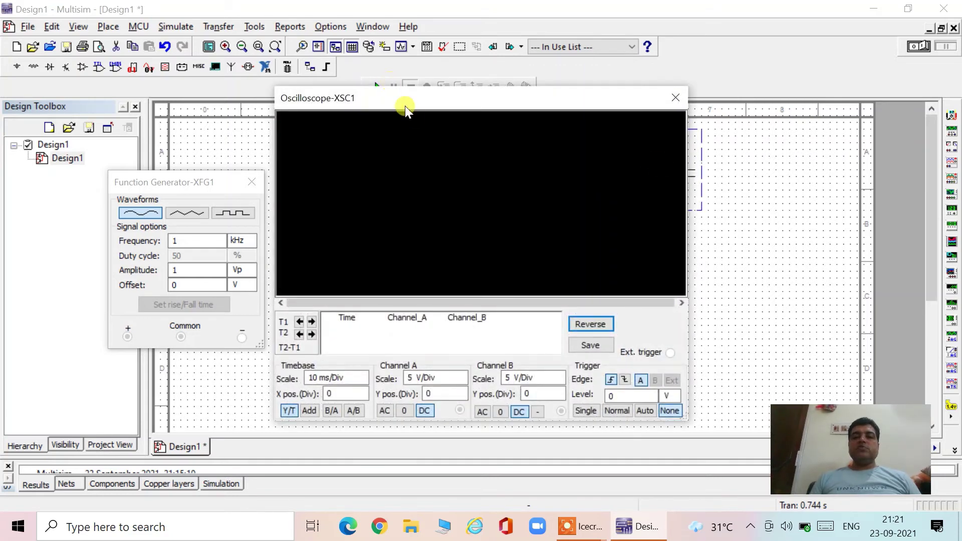
drag(409, 106, 633, 59)
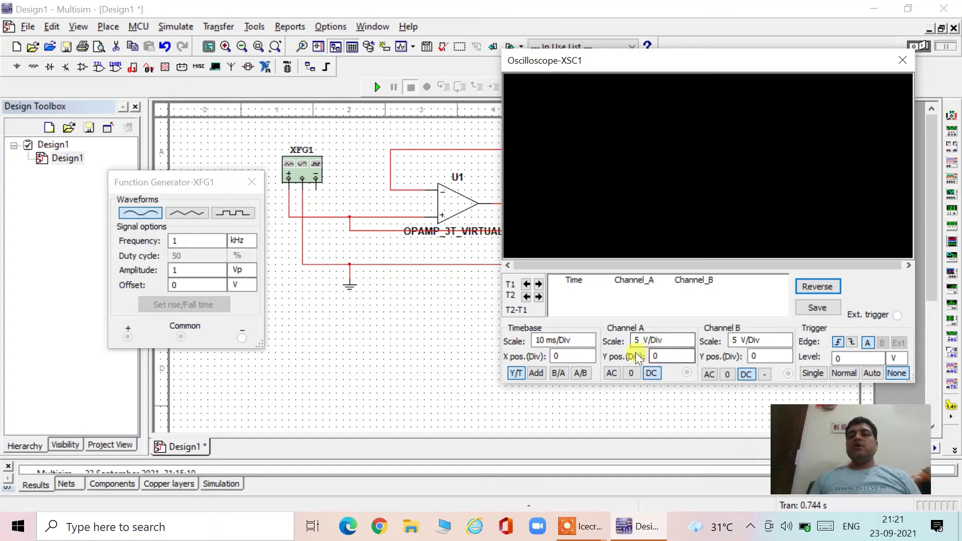
click(746, 343)
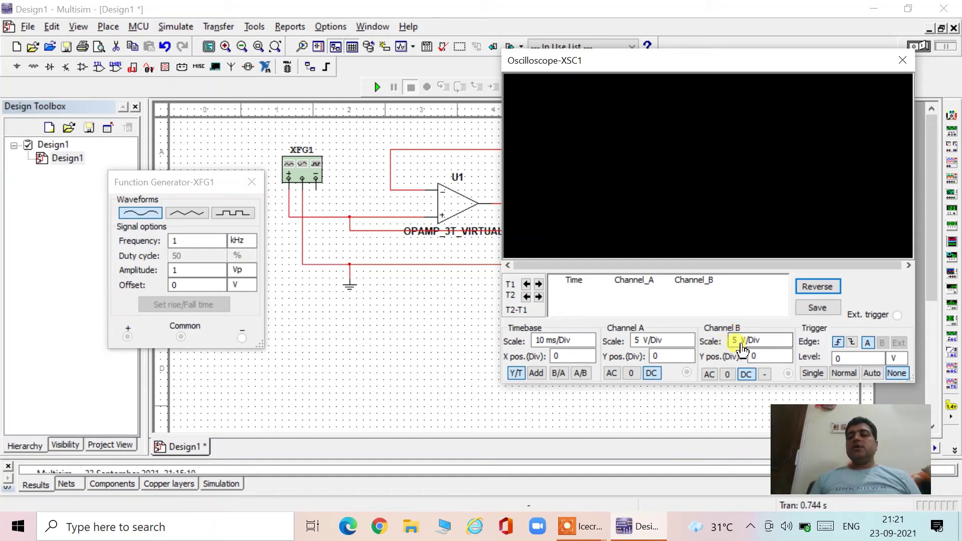
click(758, 356)
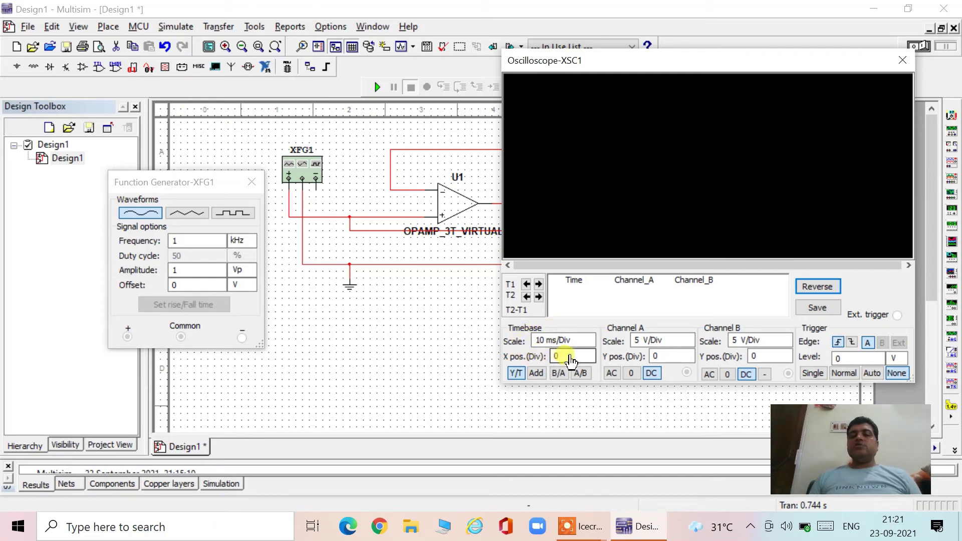
click(377, 88)
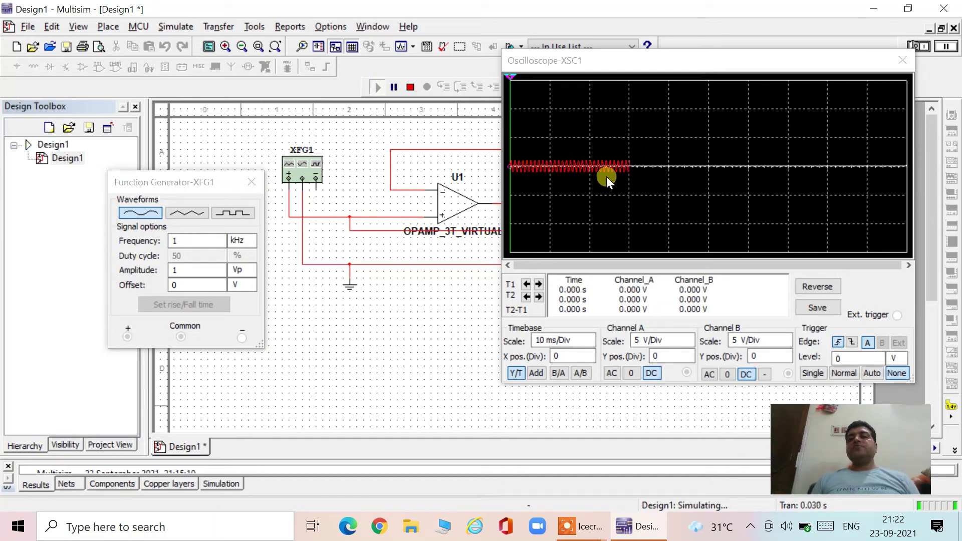
- Set the vertical scale of oscilloscope channels A and B to 1 V/Div each
click(684, 345)
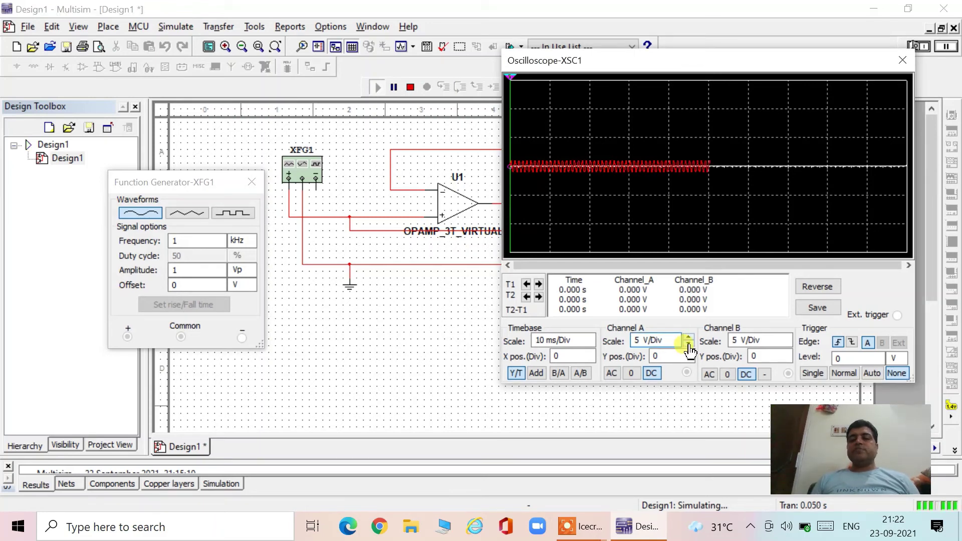
click(688, 345)
click(689, 345)
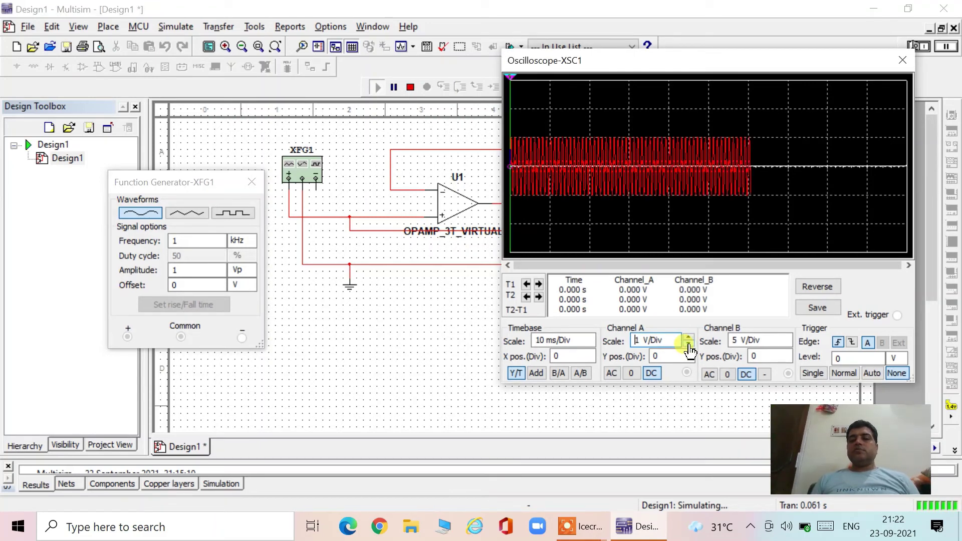
click(774, 342)
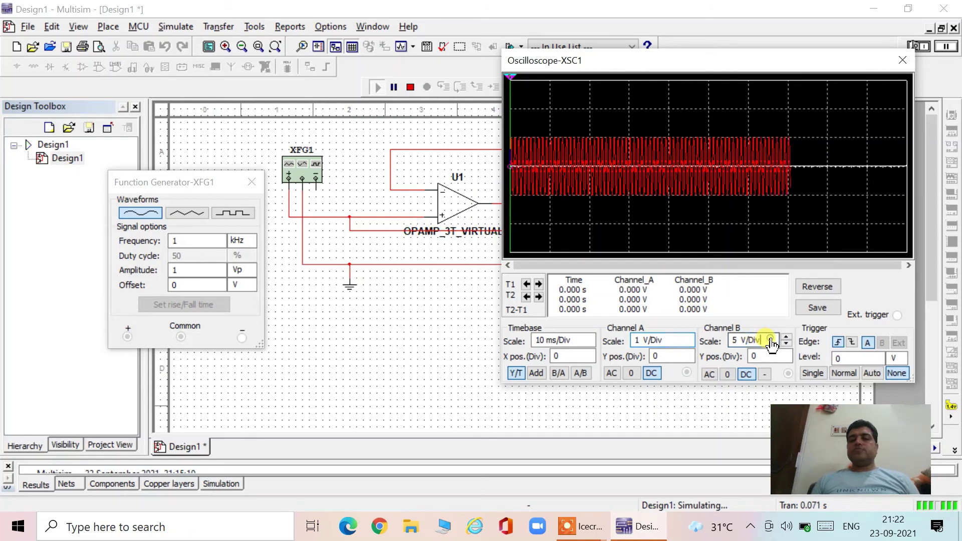
click(785, 346)
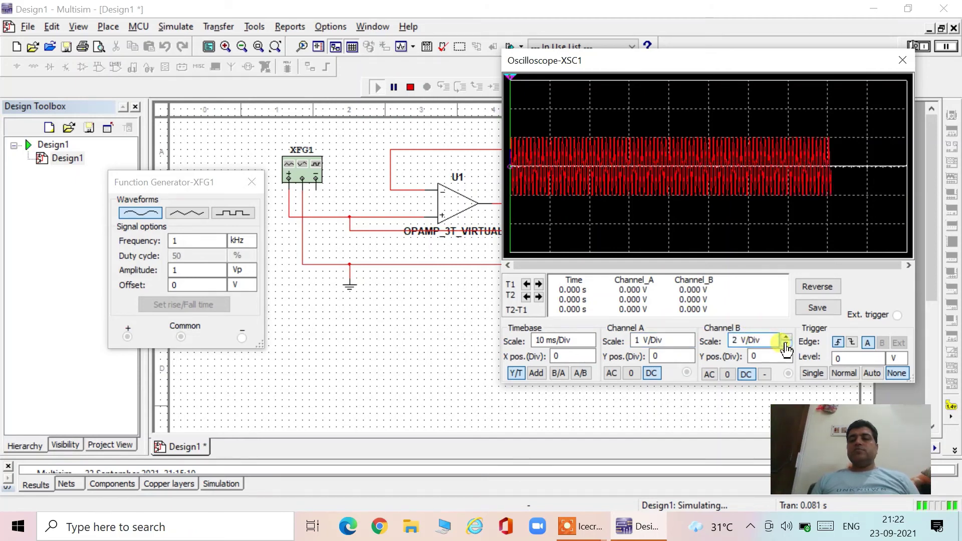
click(785, 346)
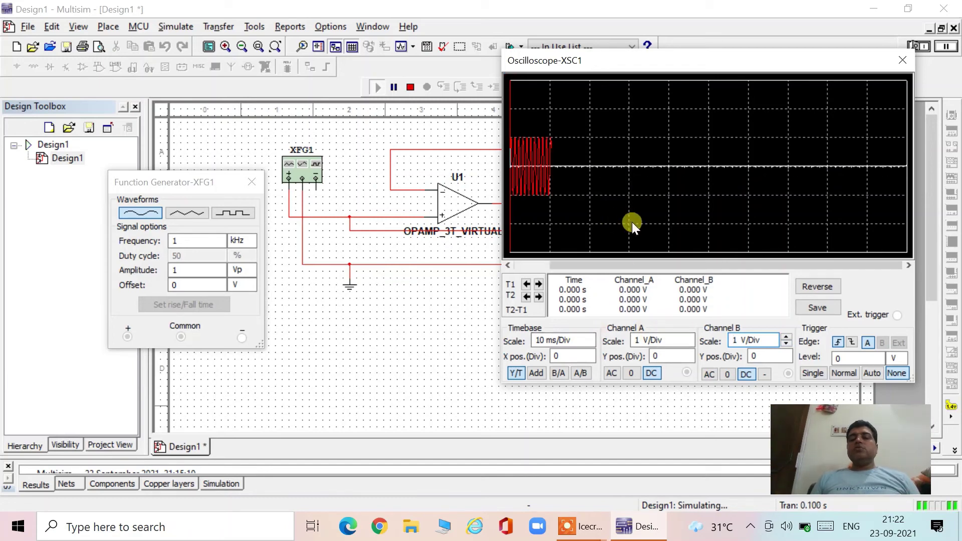
- Set the oscilloscope's timebase scale to 2 ms/Div
click(586, 342)
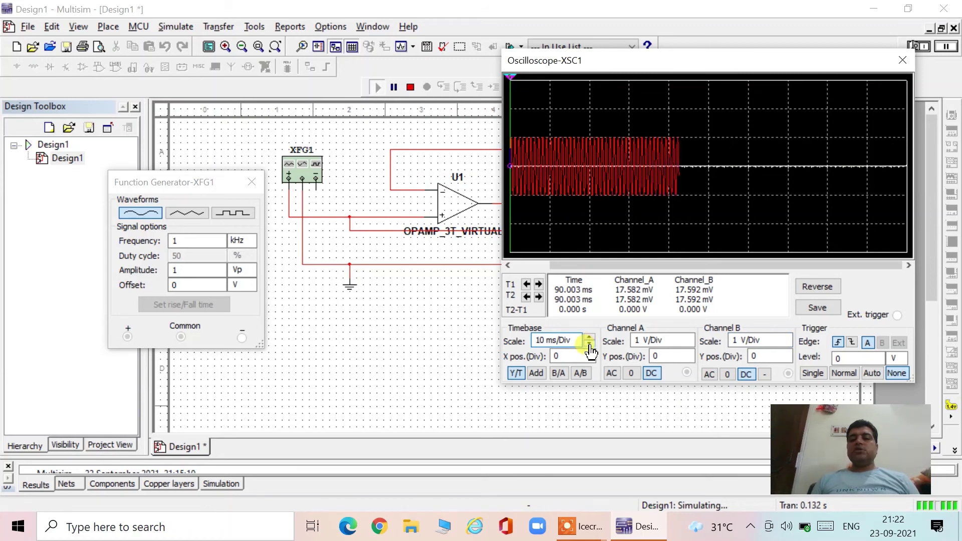
click(589, 345)
click(590, 347)
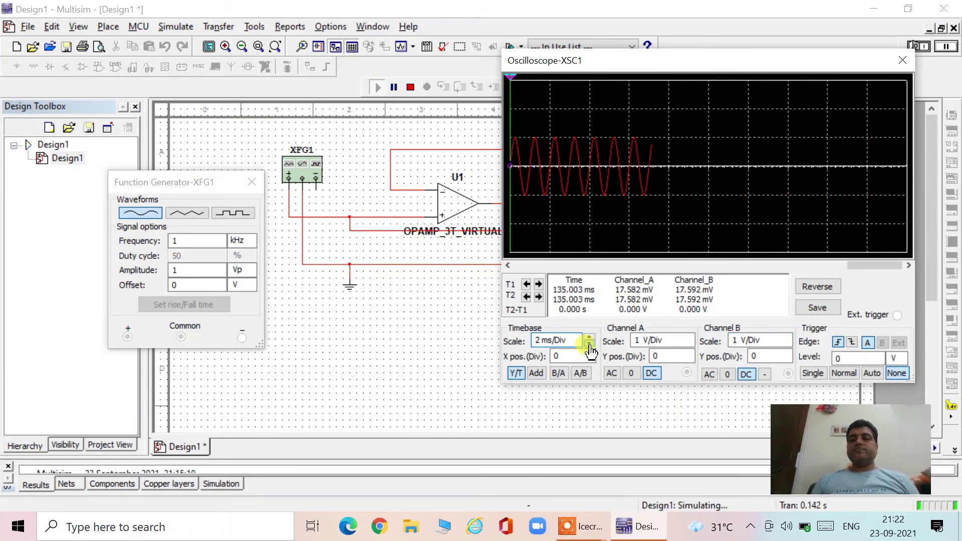
- Shift oscilloscope channel A's trace up by setting its Y position to 1 division
click(688, 353)
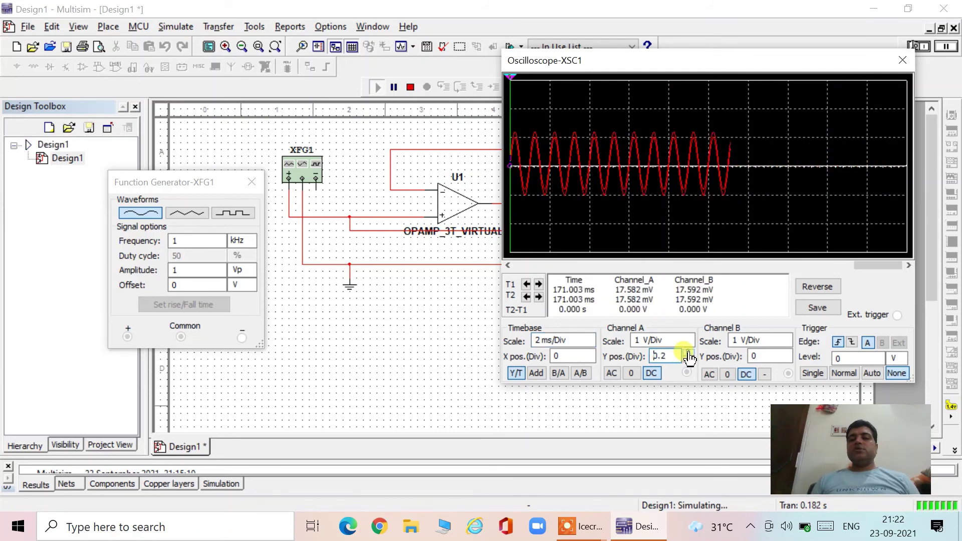
click(688, 352)
click(688, 352)
click(688, 352)
click(688, 352)
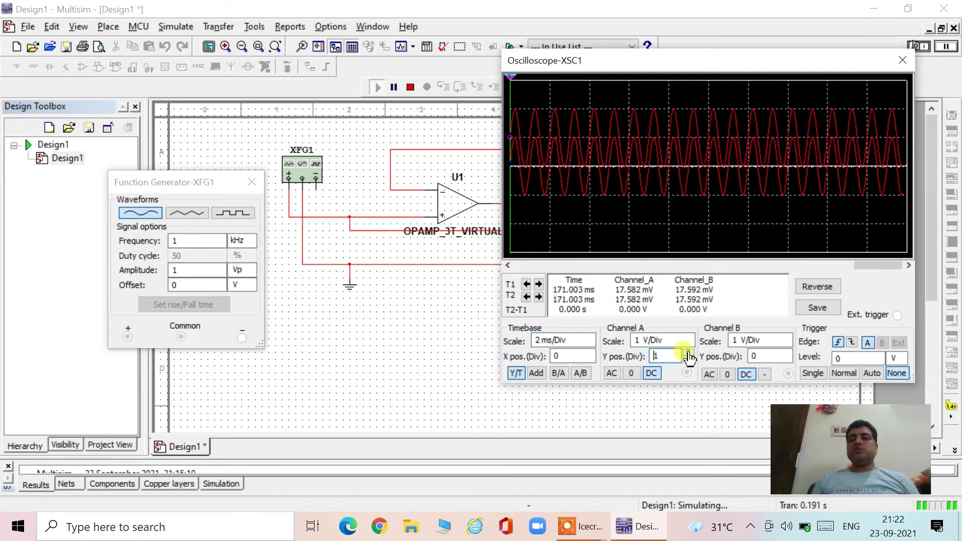
click(687, 353)
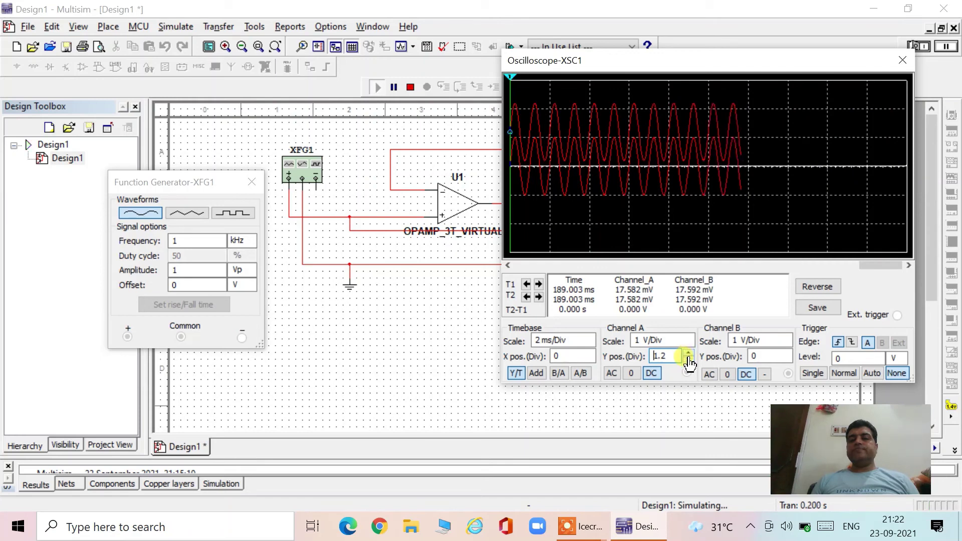
click(689, 359)
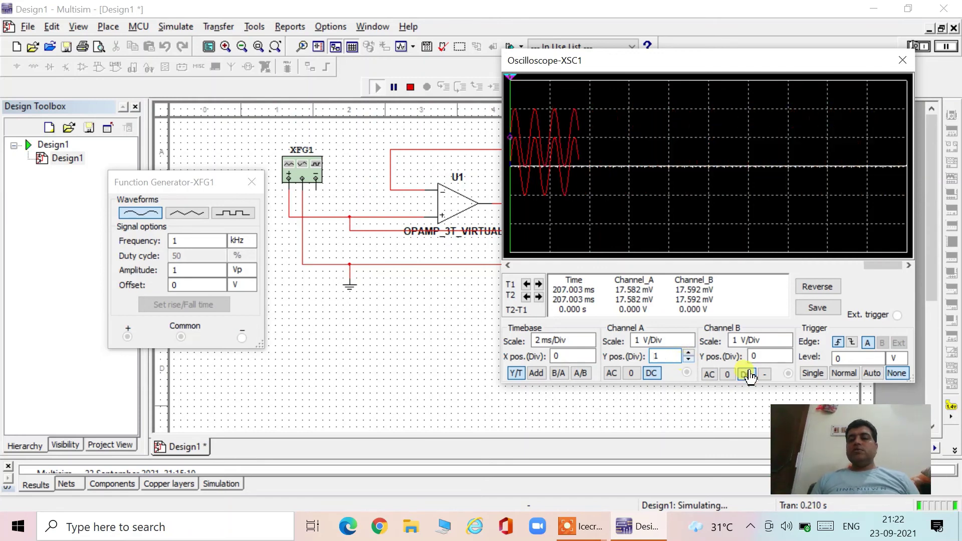
- Set oscilloscope channel B's Y position to -1 division and pause the simulation
click(786, 360)
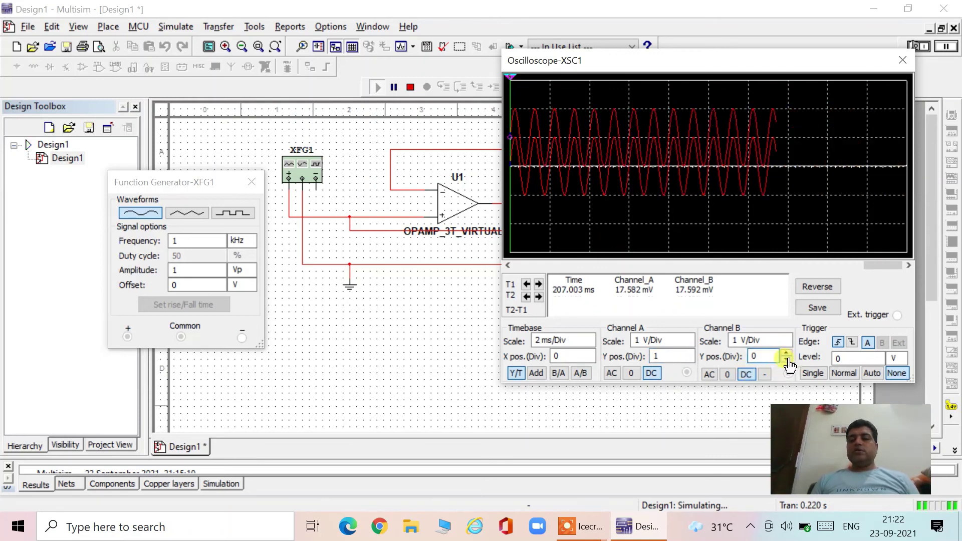
click(786, 360)
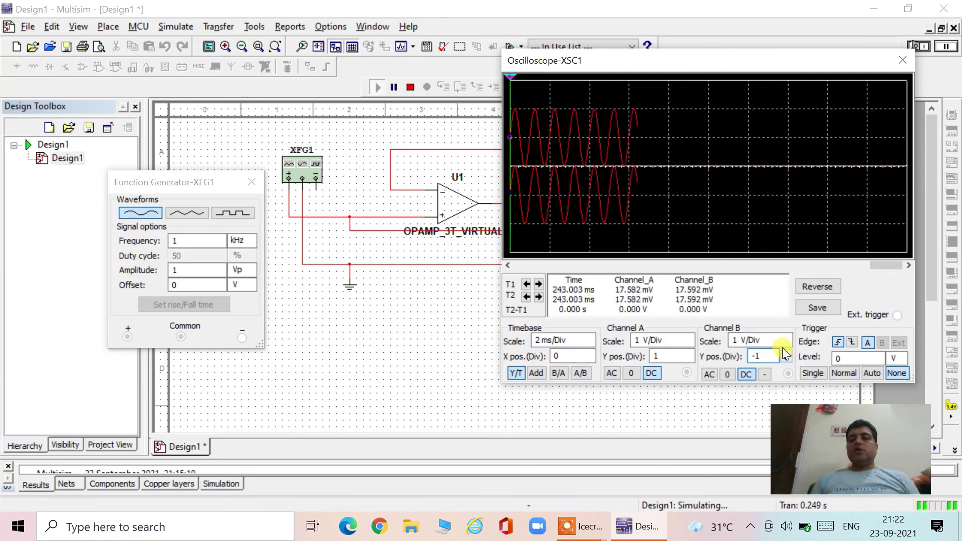
click(396, 86)
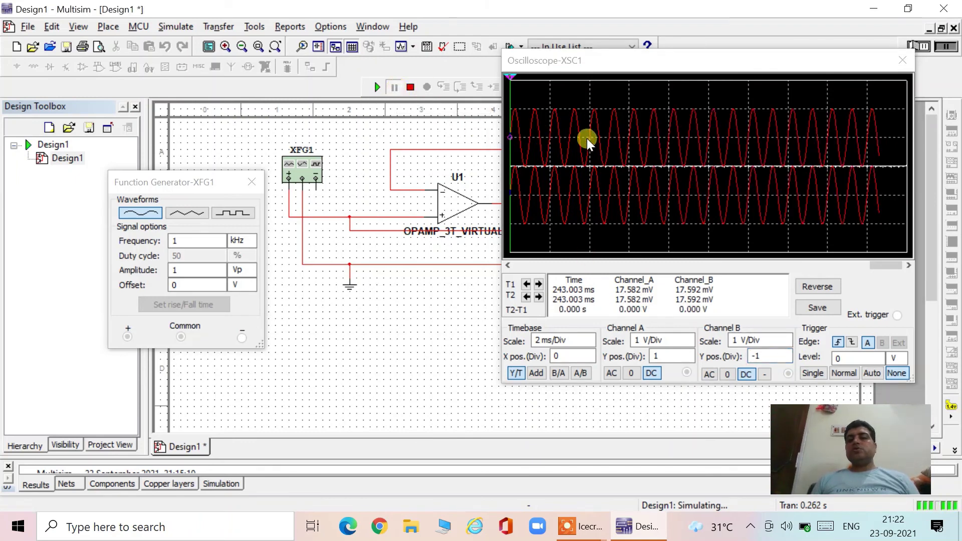